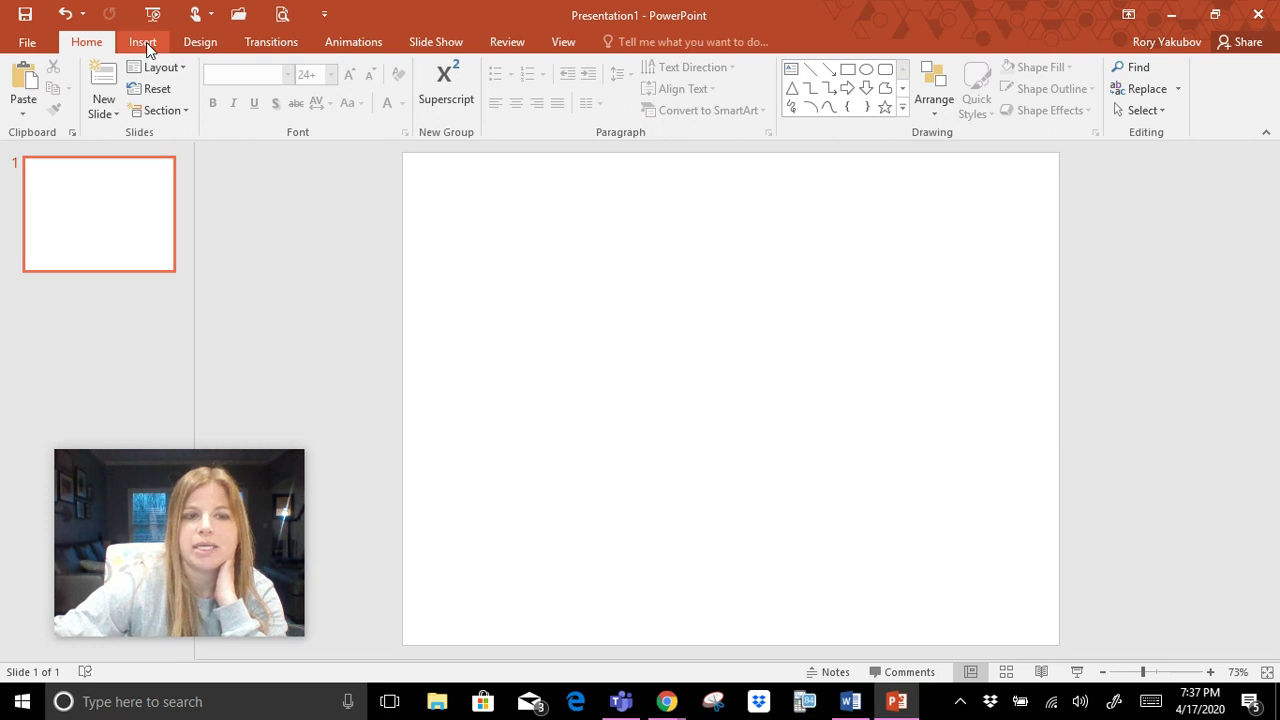
Draw a circle near the top centre of the slide using the Oval shape from Insert > Shapes
{"action": "left_click", "coordinate": [143, 42]}
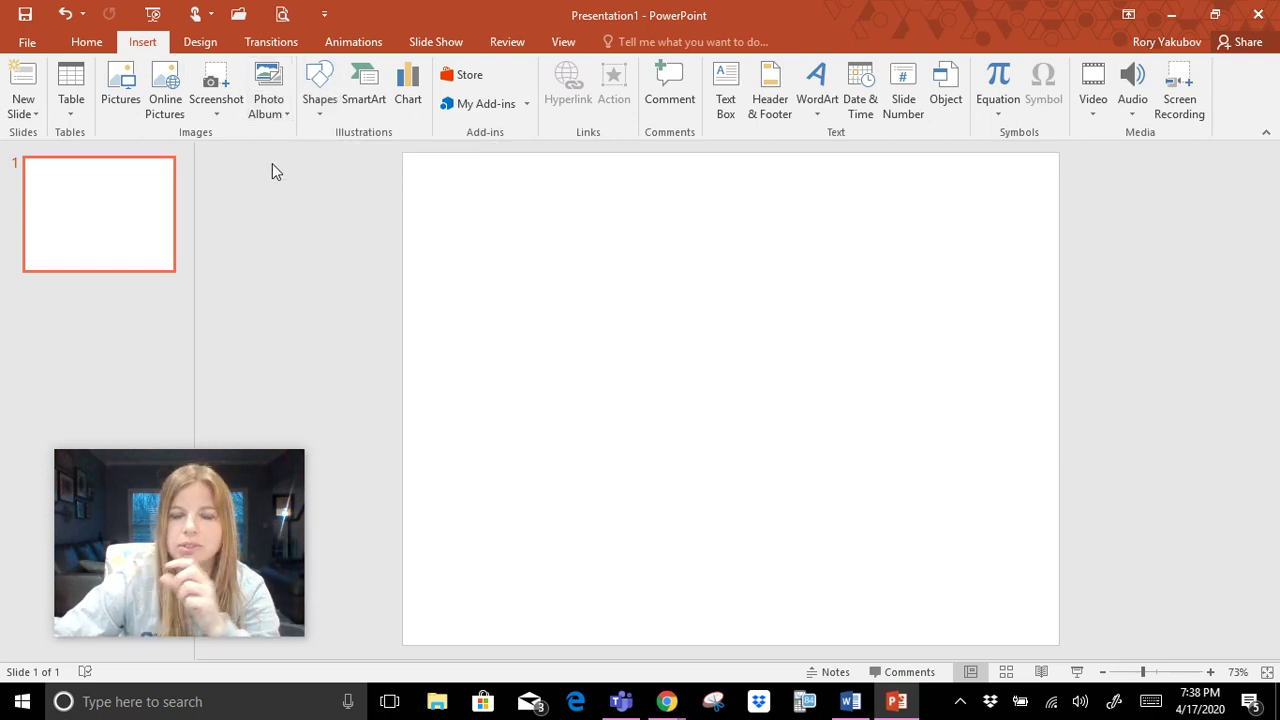
{"action": "left_click", "coordinate": [317, 105]}
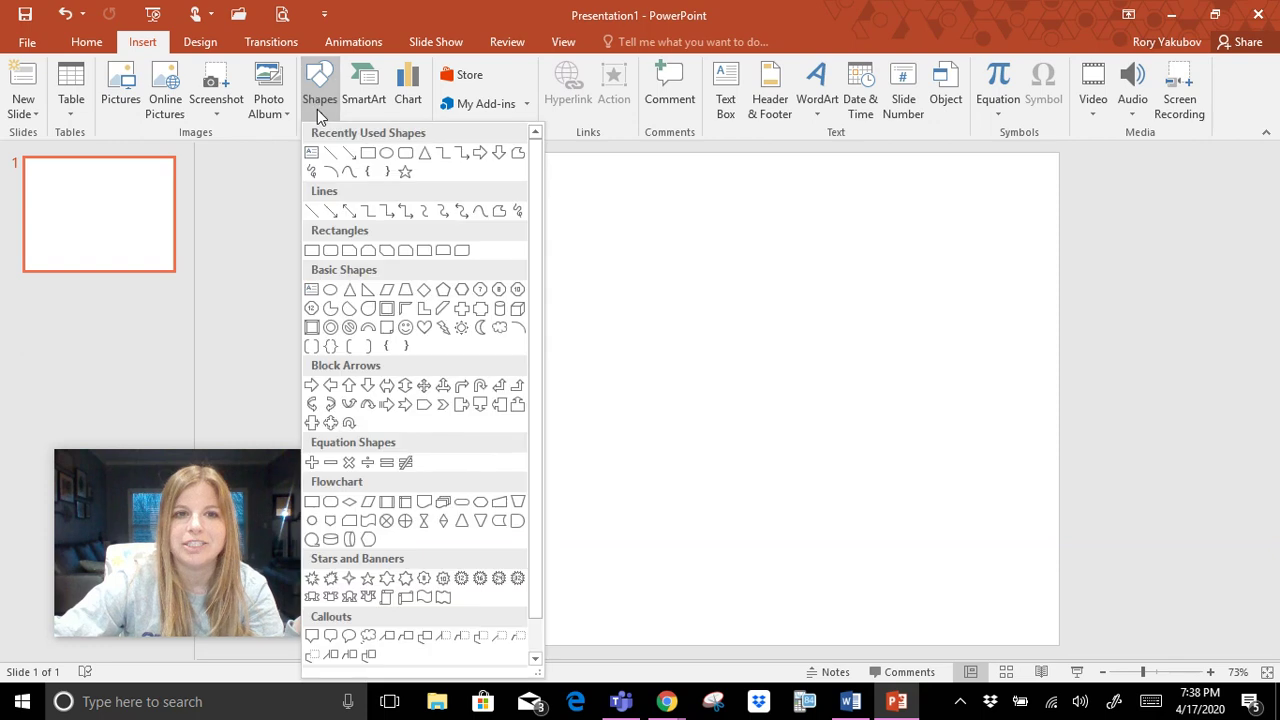
{"action": "left_click", "coordinate": [389, 161]}
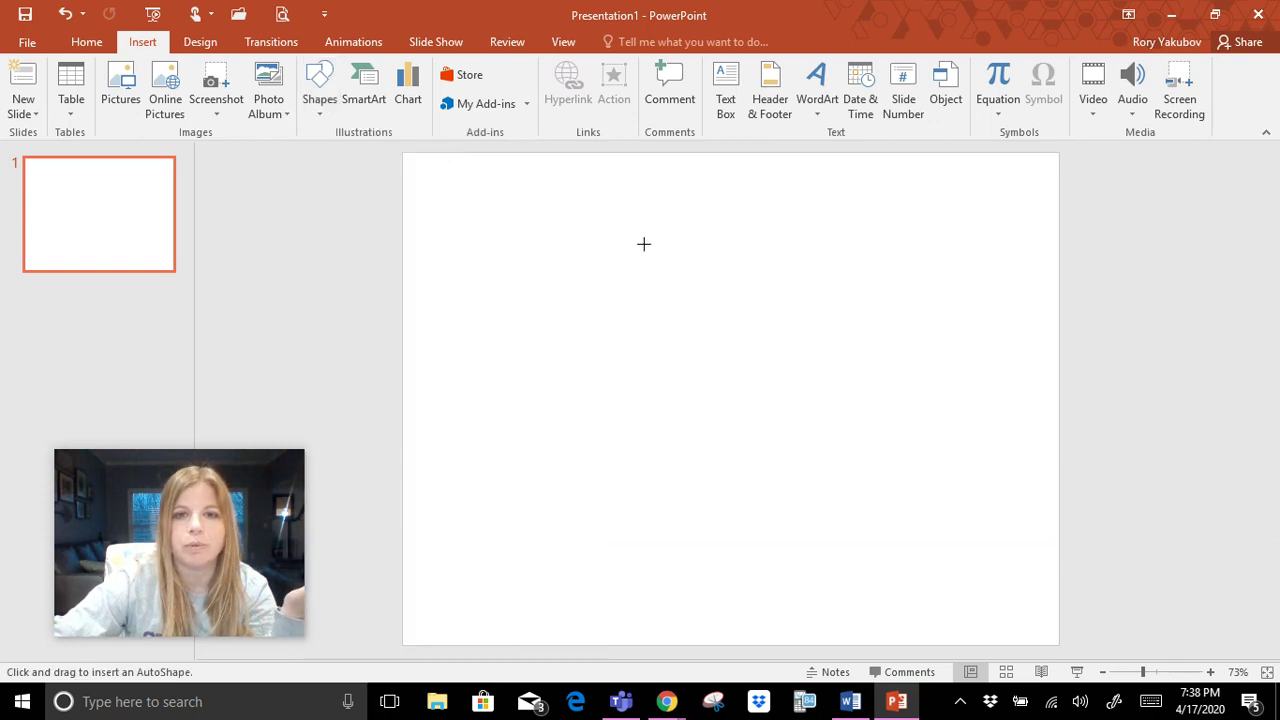
{"action": "left_click", "coordinate": [320, 90]}
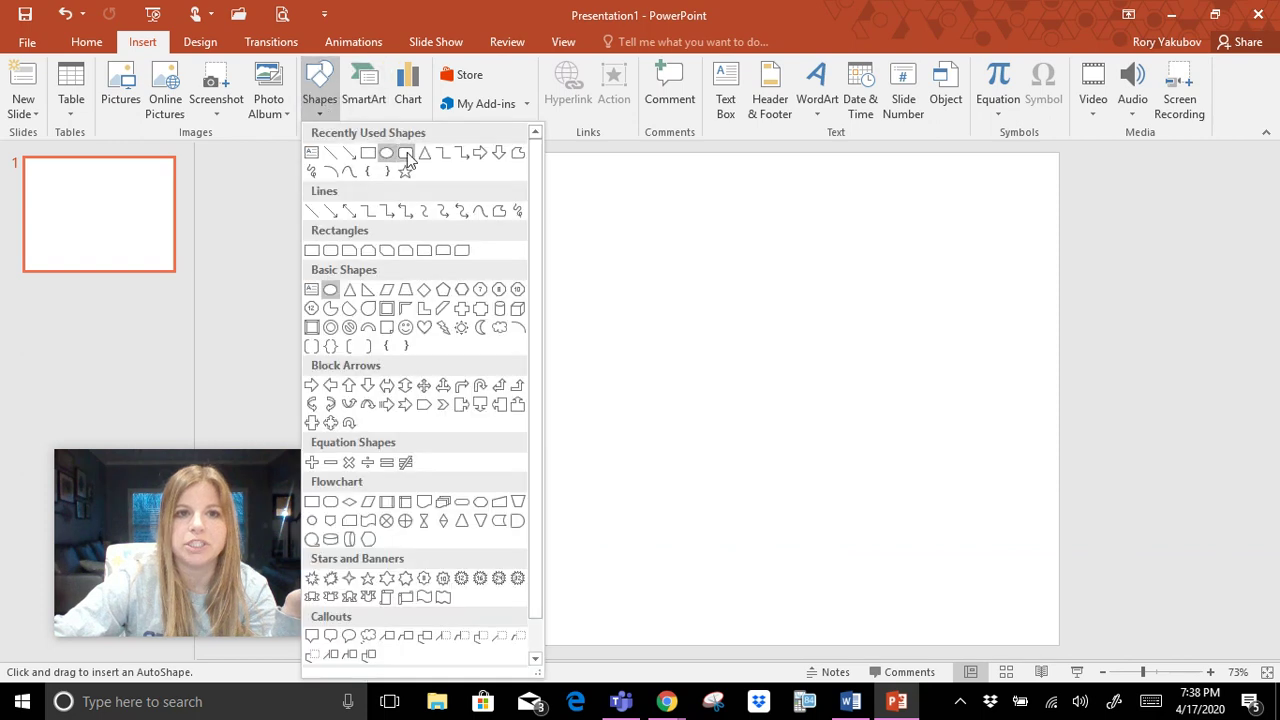
{"action": "left_click", "coordinate": [607, 232]}
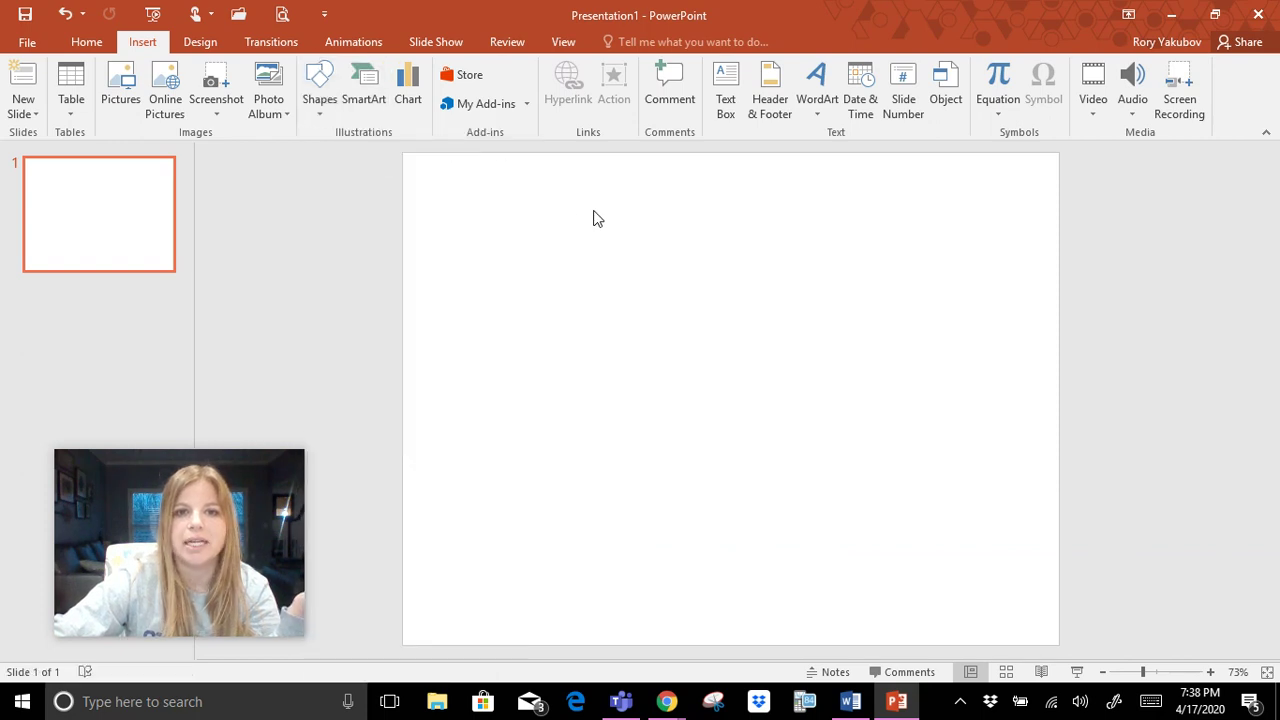
{"action": "left_click", "coordinate": [320, 95]}
{"action": "left_click", "coordinate": [390, 161]}
{"action": "left_click_drag", "start_coordinate": [621, 216], "coordinate": [750, 343]}
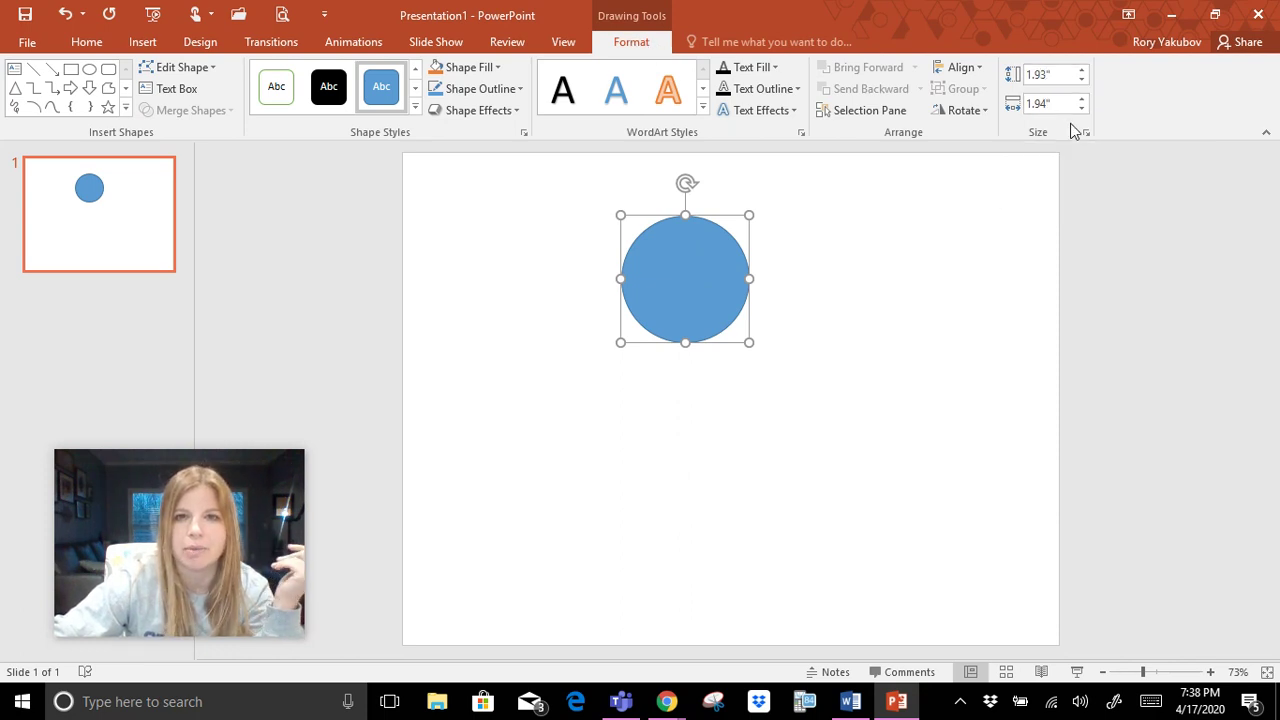
Resize the circle to 1.9" by 1.9", apply the black shape style and fill it purple
{"action": "left_click", "coordinate": [1082, 82]}
{"action": "left_click", "coordinate": [1082, 108]}
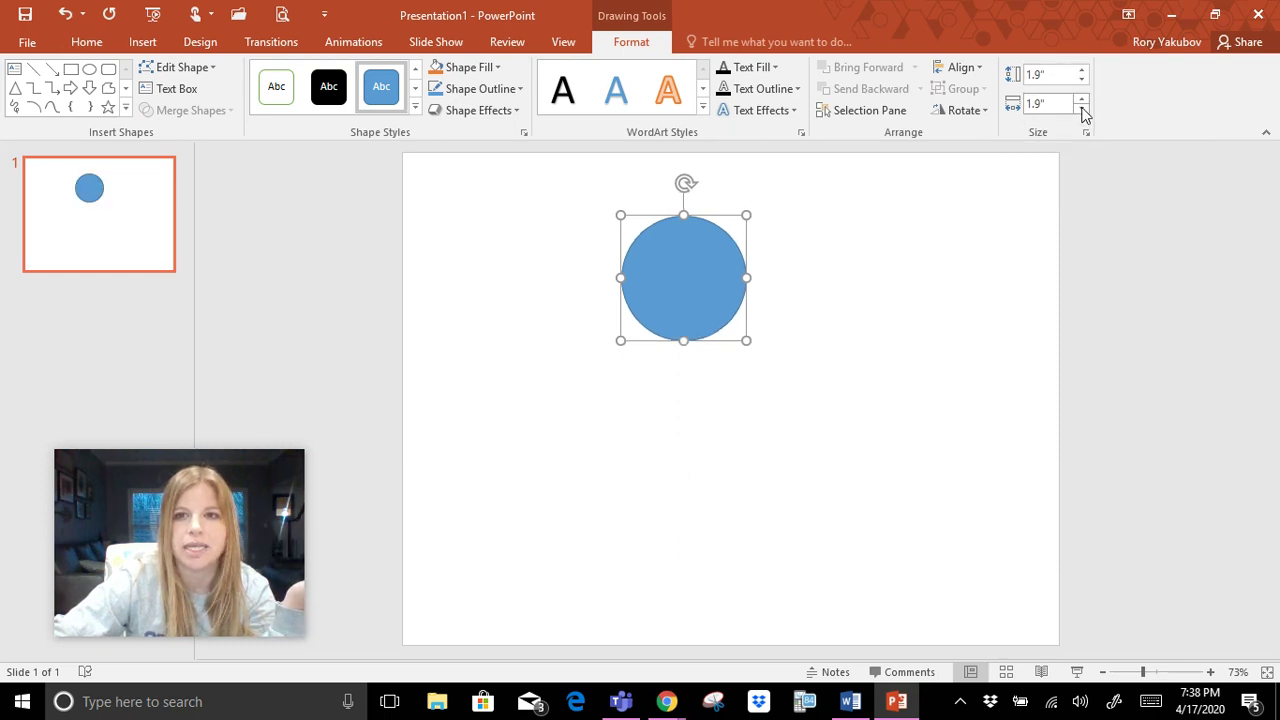
{"action": "left_click", "coordinate": [326, 92]}
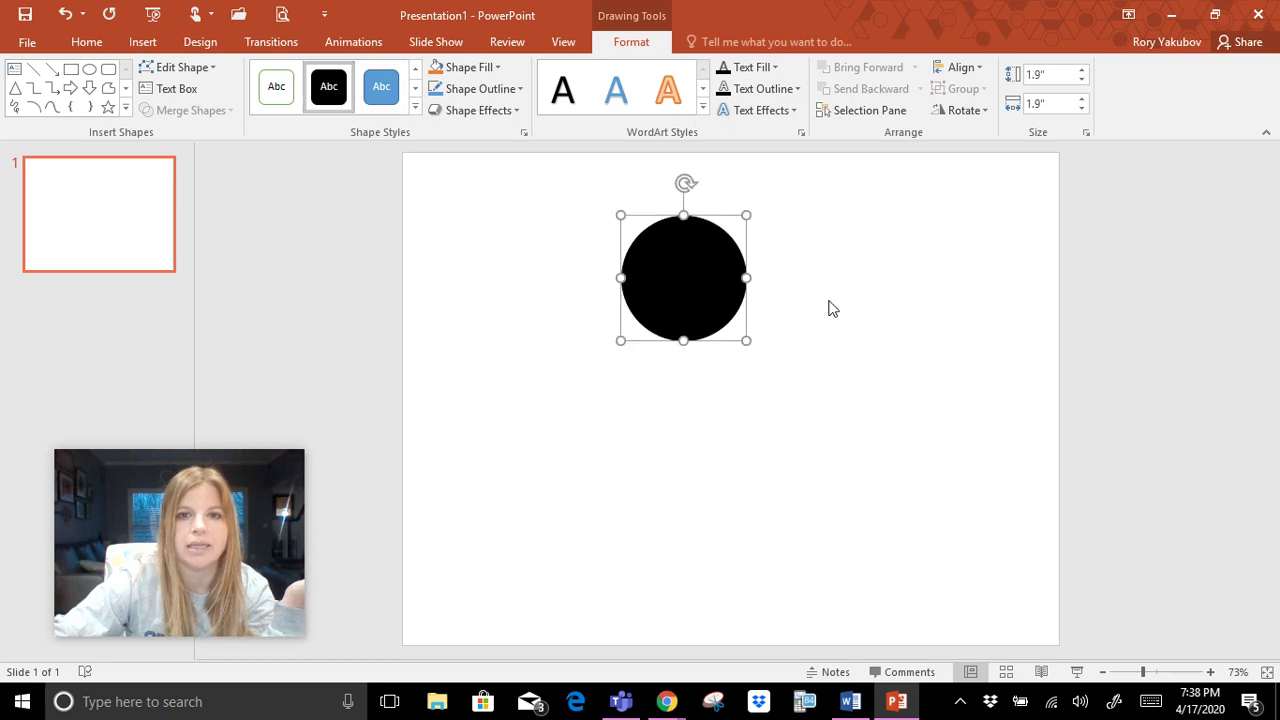
{"action": "left_click", "coordinate": [486, 68]}
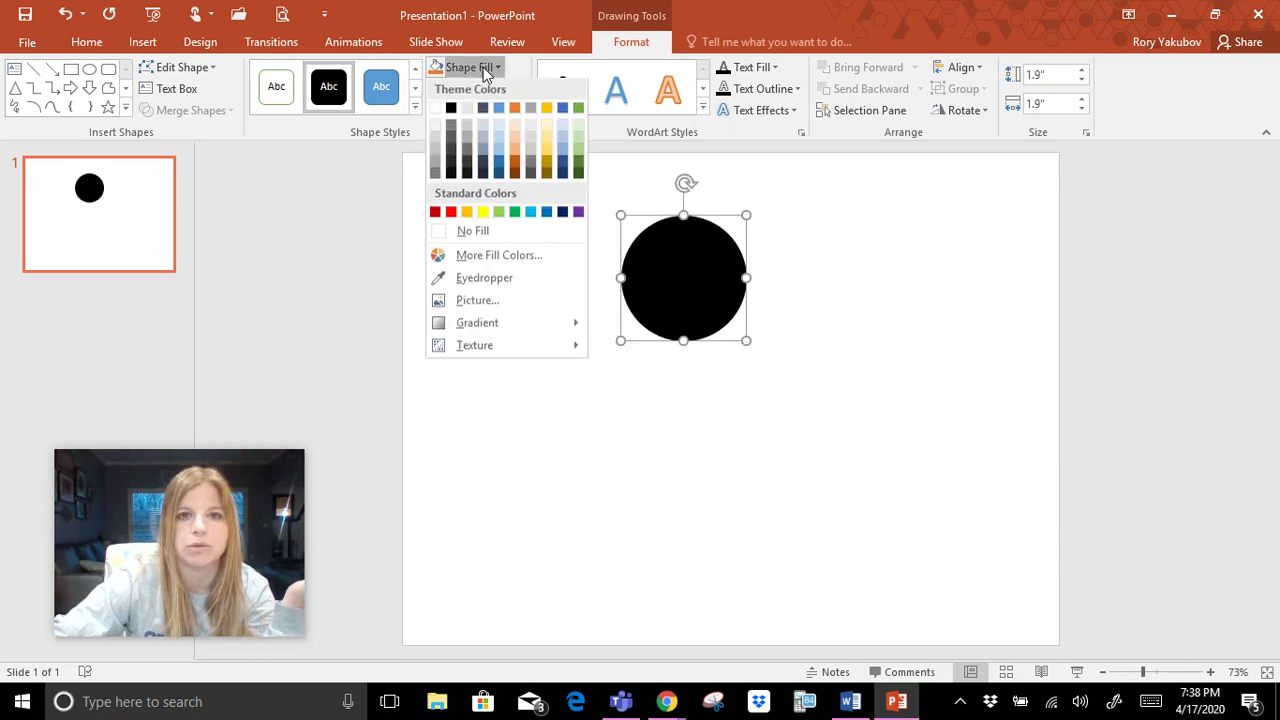
{"action": "left_click", "coordinate": [577, 214]}
Deselect the circle and pick the Text Box tool from the Insert tab
{"action": "left_click", "coordinate": [797, 285]}
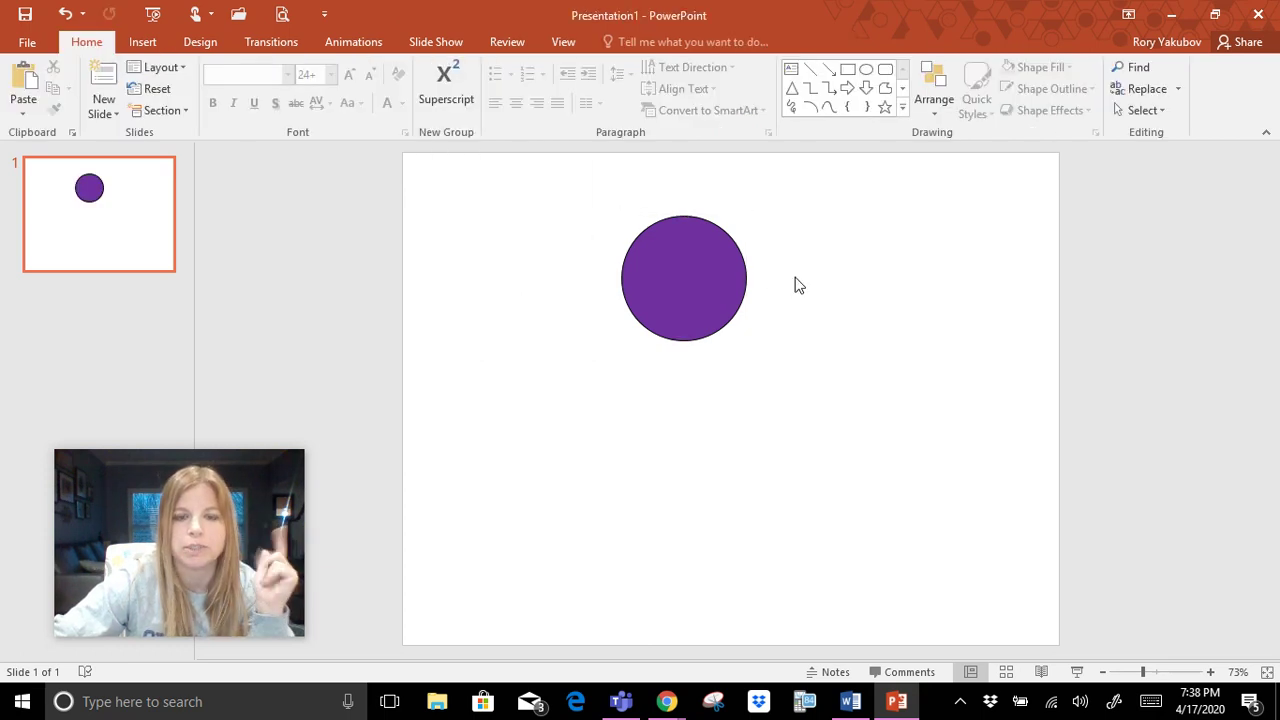
{"action": "left_click", "coordinate": [142, 42]}
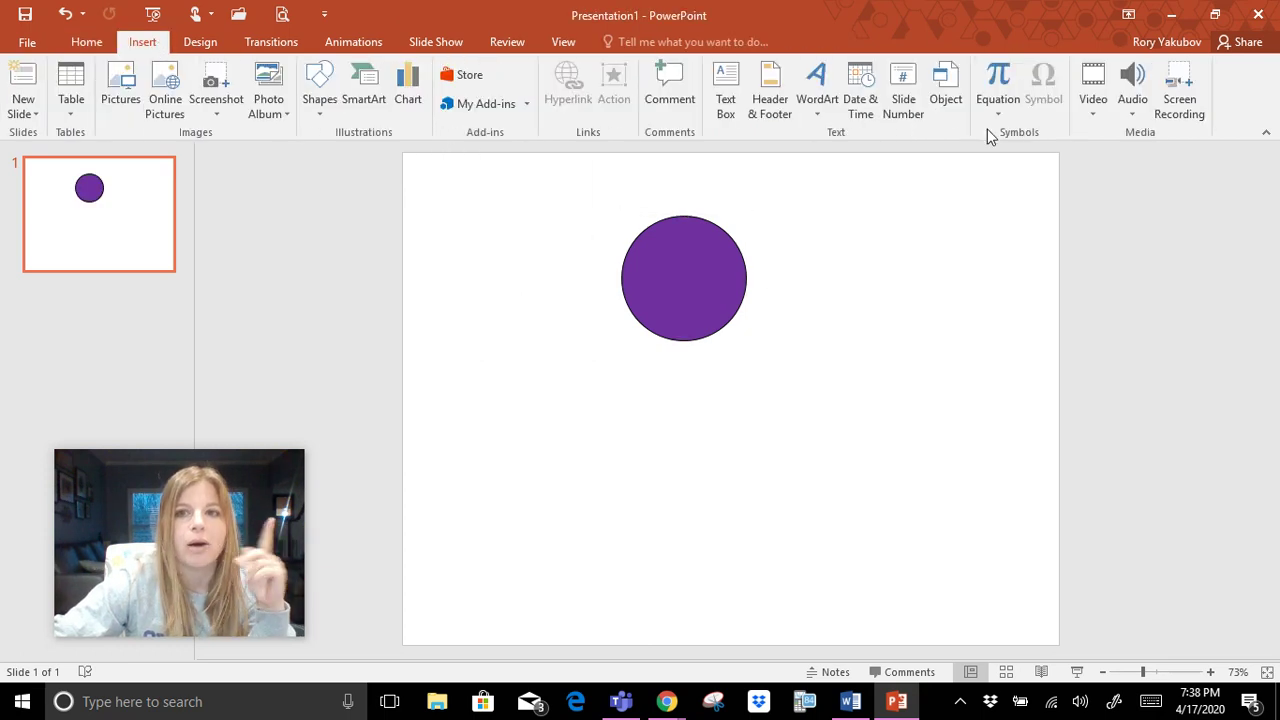
{"action": "left_click", "coordinate": [726, 90]}
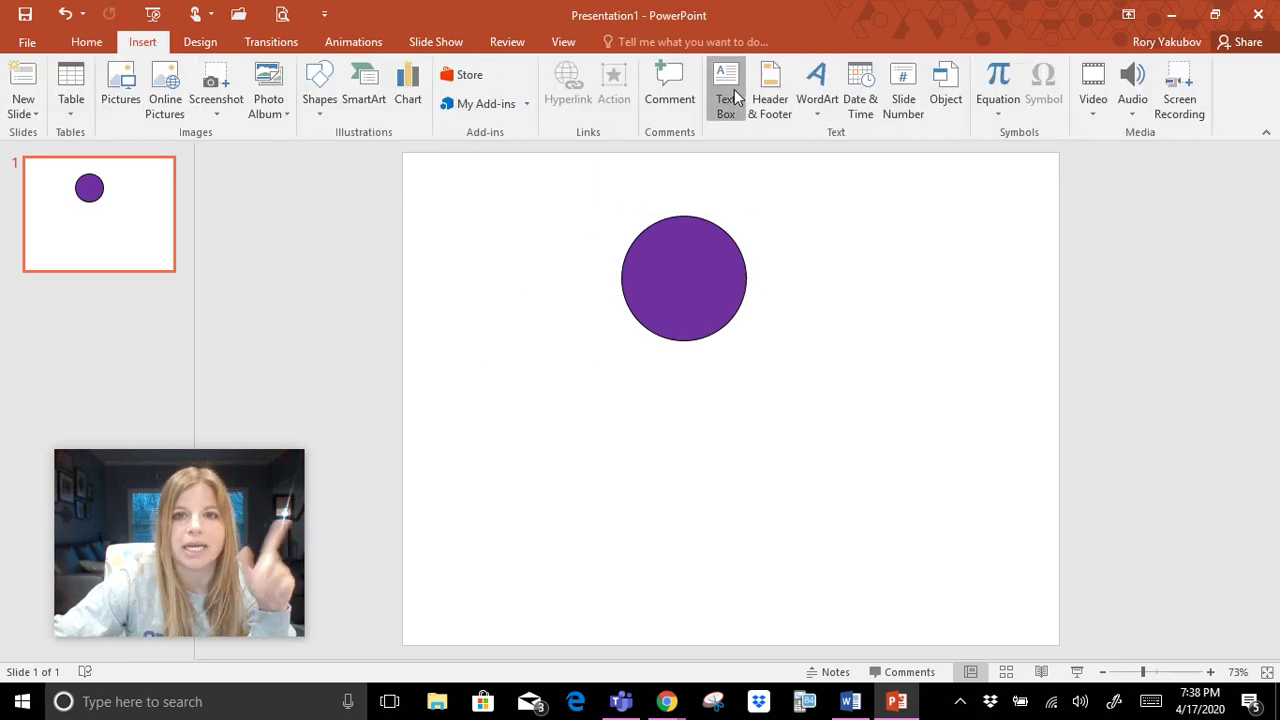
Add a text box reading 10, move it into the circle and enlarge it
{"action": "left_click", "coordinate": [809, 262]}
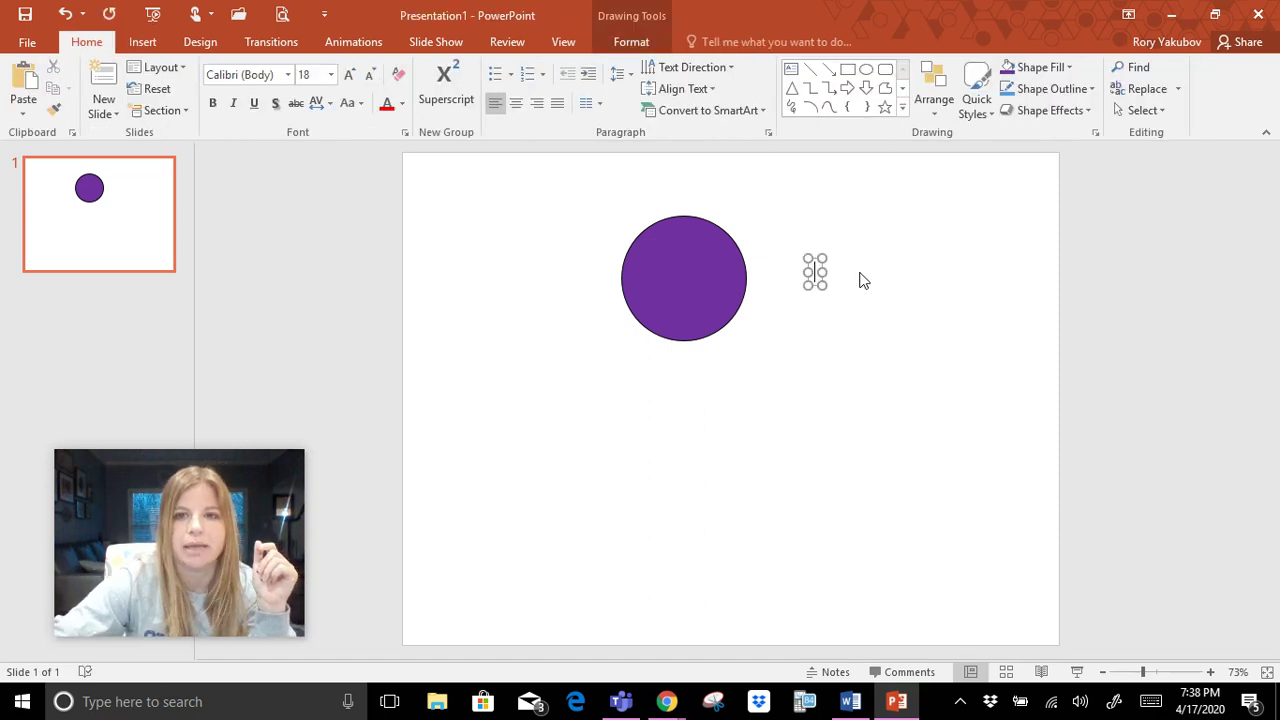
{"action": "type", "text": "10"}
{"action": "left_click_drag", "start_coordinate": [831, 262], "coordinate": [691, 265]}
{"action": "left_click", "coordinate": [349, 74]}
{"action": "left_click", "coordinate": [349, 74]}
{"action": "left_click", "coordinate": [349, 74]}
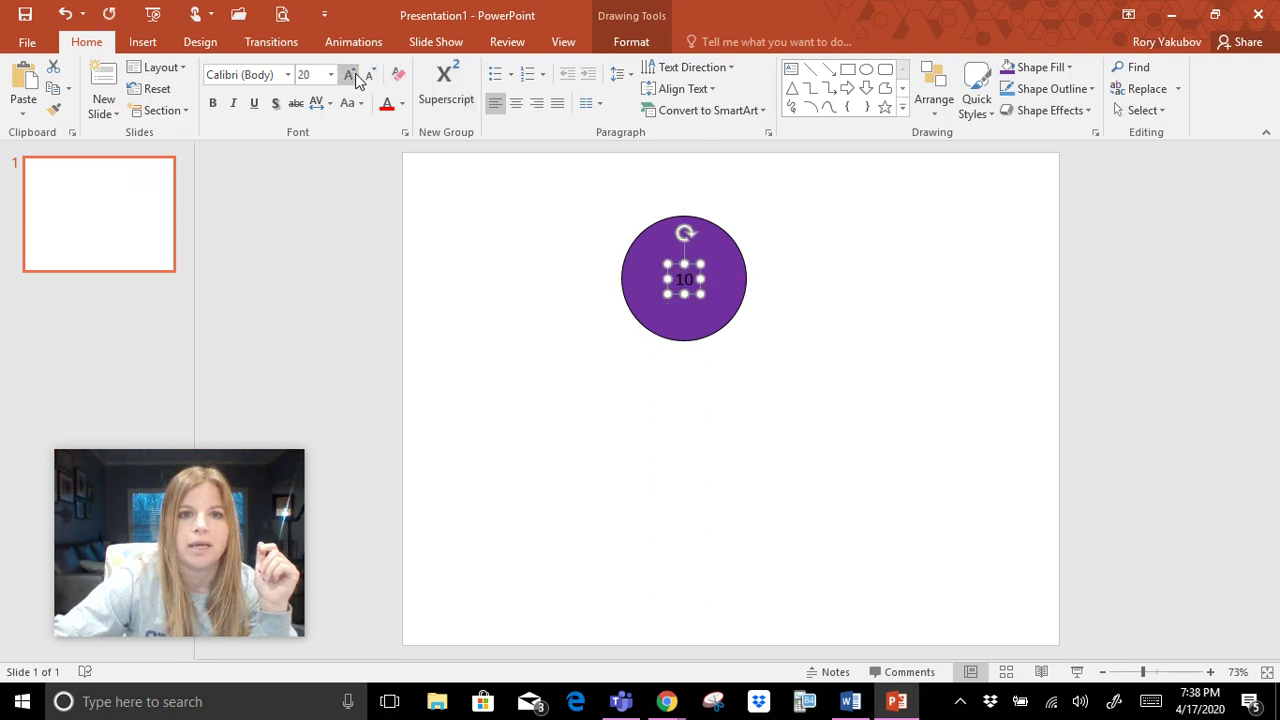
{"action": "left_click", "coordinate": [349, 74]}
{"action": "left_click", "coordinate": [349, 74]}
{"action": "left_click", "coordinate": [349, 74]}
{"action": "left_click", "coordinate": [349, 74]}
{"action": "mouse_move", "coordinate": [709, 265]}
{"action": "left_mouse_down"}
{"action": "mouse_move", "coordinate": [677, 250]}
{"action": "mouse_move", "coordinate": [697, 252]}
{"action": "left_mouse_up"}
Set the 10 to KG Blank Space Solid at 54 pt and centre it in the circle
{"action": "left_click", "coordinate": [290, 80]}
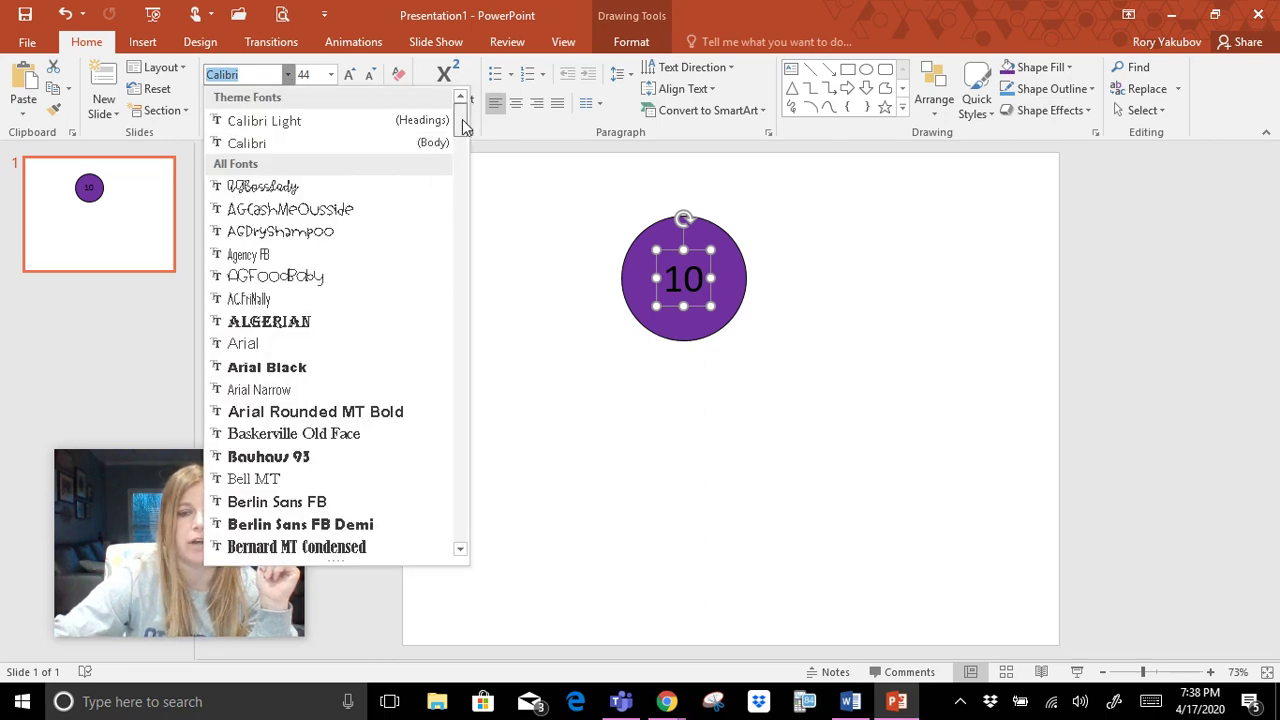
{"action": "left_click", "coordinate": [459, 219]}
{"action": "left_click_drag", "start_coordinate": [459, 219], "coordinate": [464, 289]}
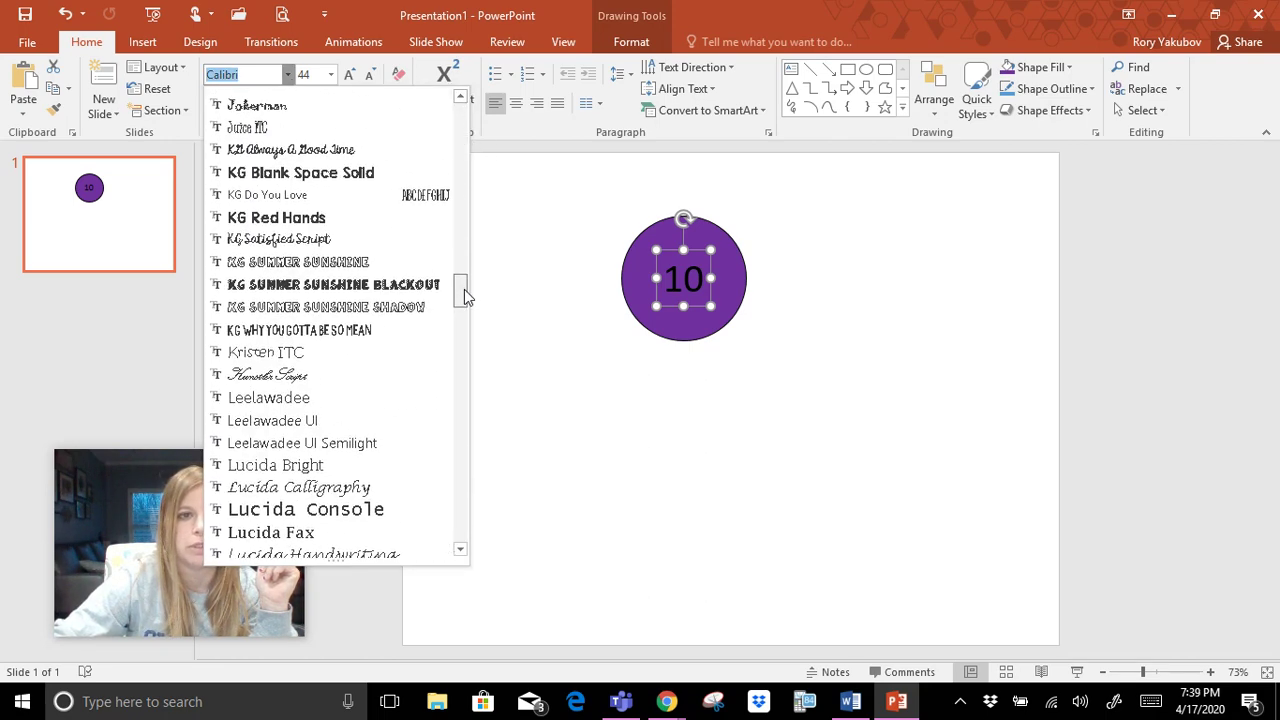
{"action": "left_click", "coordinate": [370, 178]}
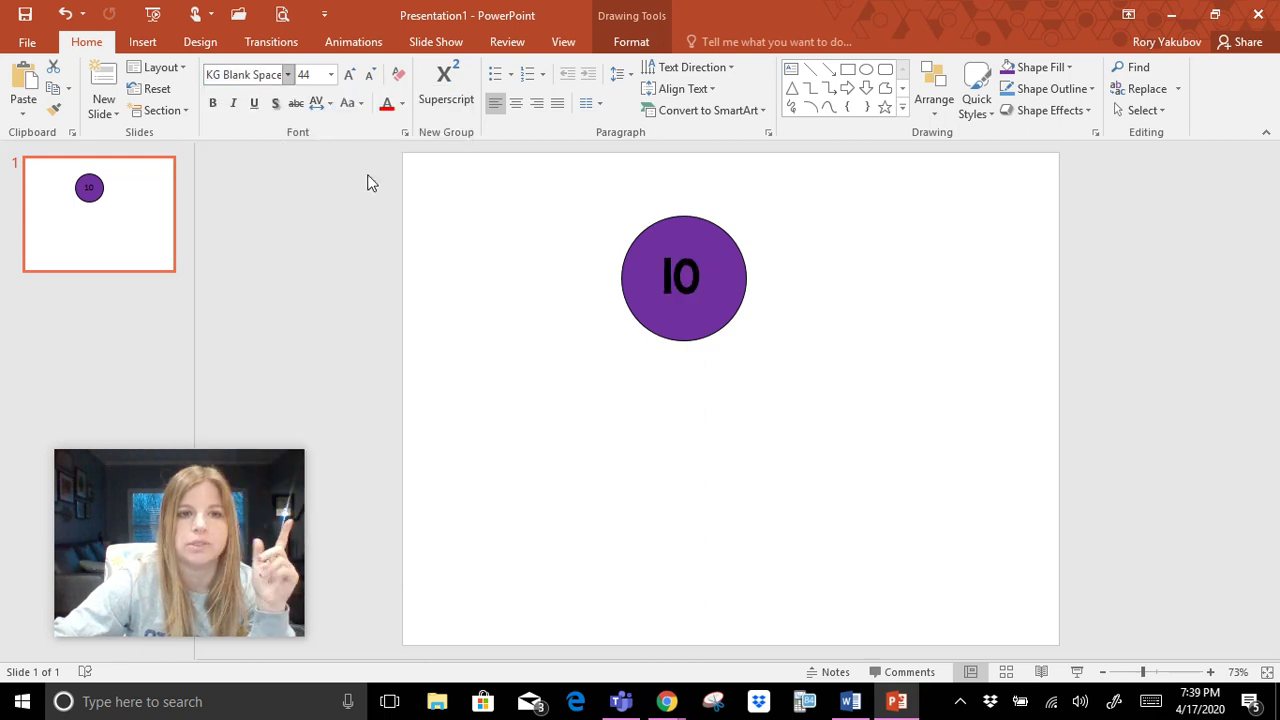
{"action": "left_click", "coordinate": [349, 76]}
{"action": "left_click", "coordinate": [349, 76]}
{"action": "left_click_drag", "start_coordinate": [699, 248], "coordinate": [701, 250]}
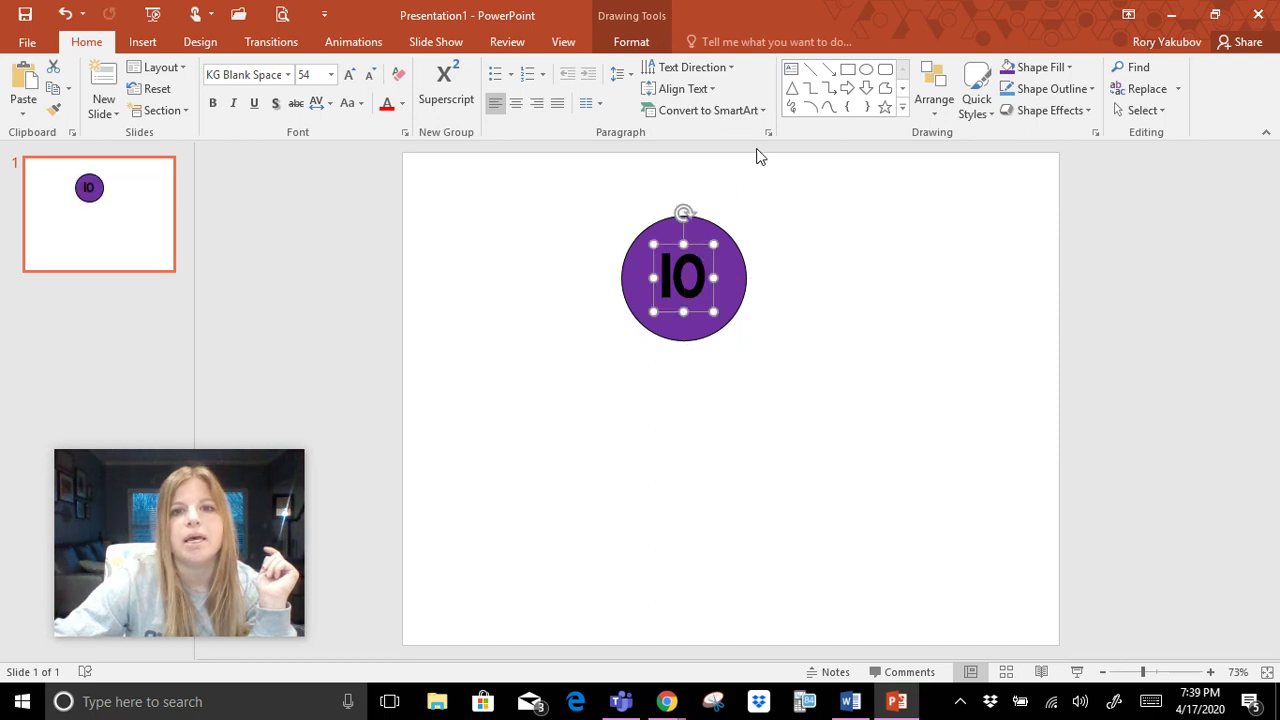
Give the 10 a white text fill and a thicker black text outline
{"action": "left_click", "coordinate": [633, 44]}
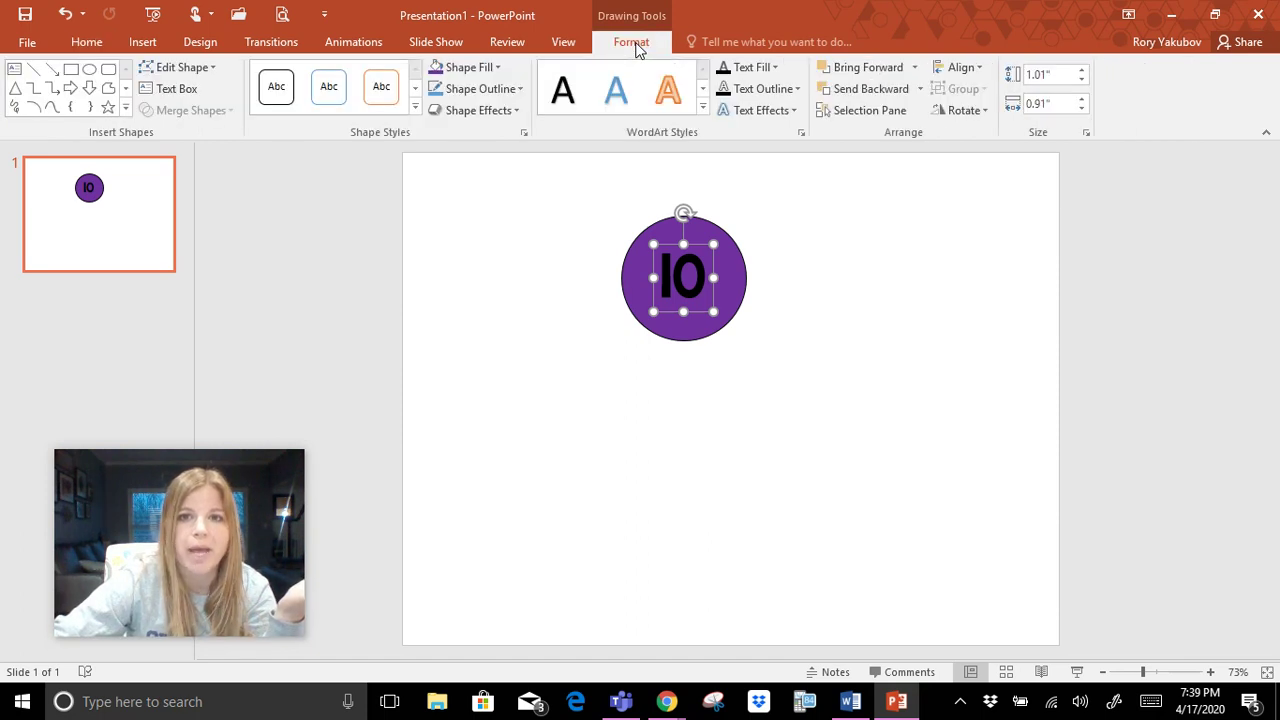
{"action": "left_click", "coordinate": [750, 70]}
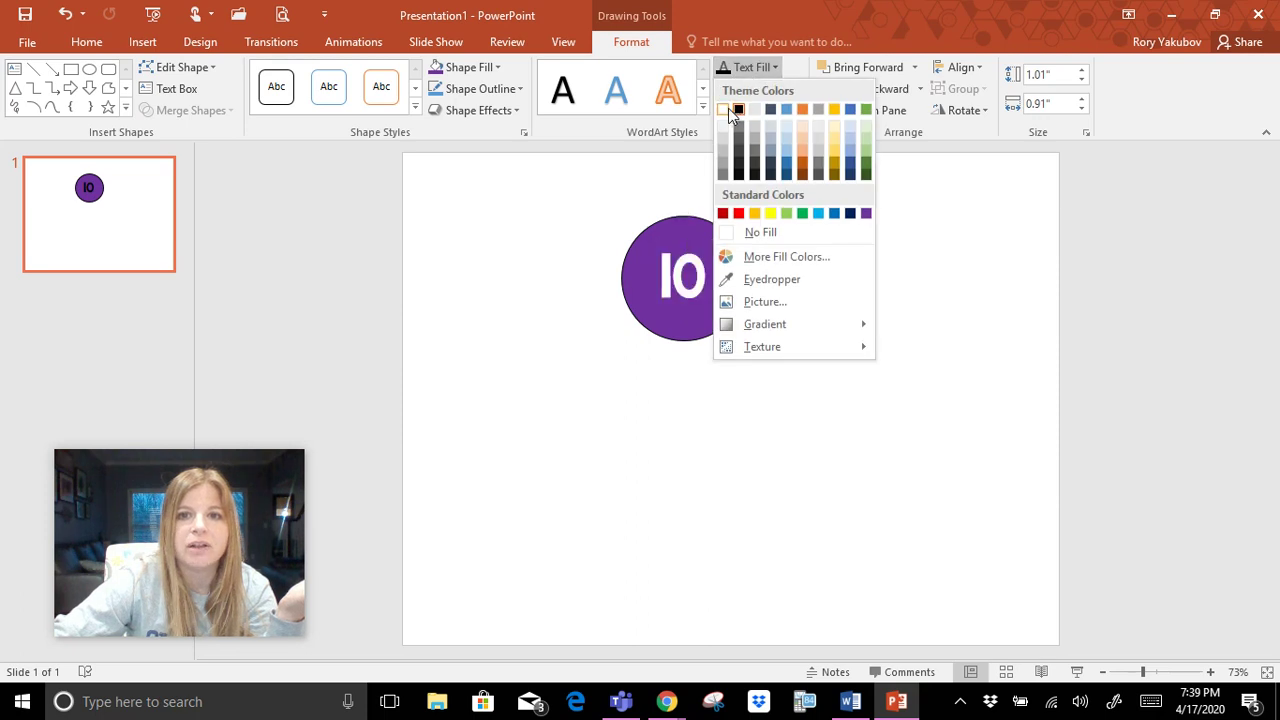
{"action": "left_click", "coordinate": [726, 110]}
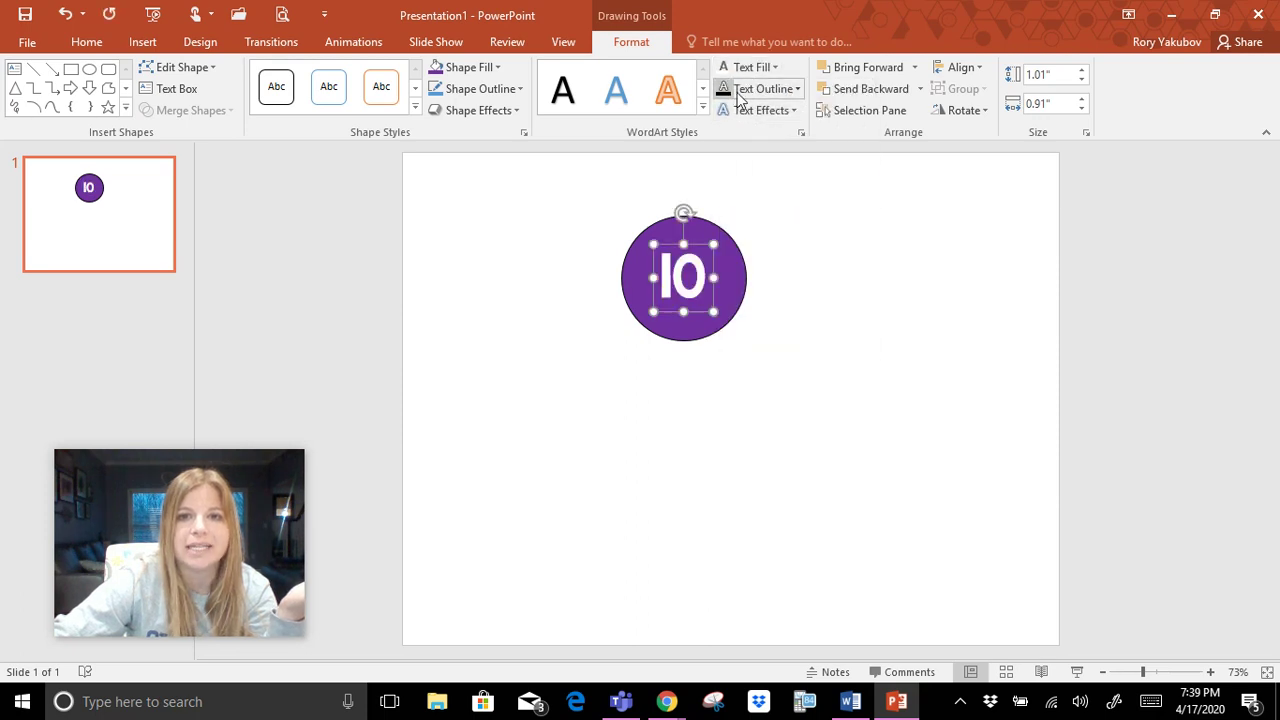
{"action": "left_click", "coordinate": [762, 92]}
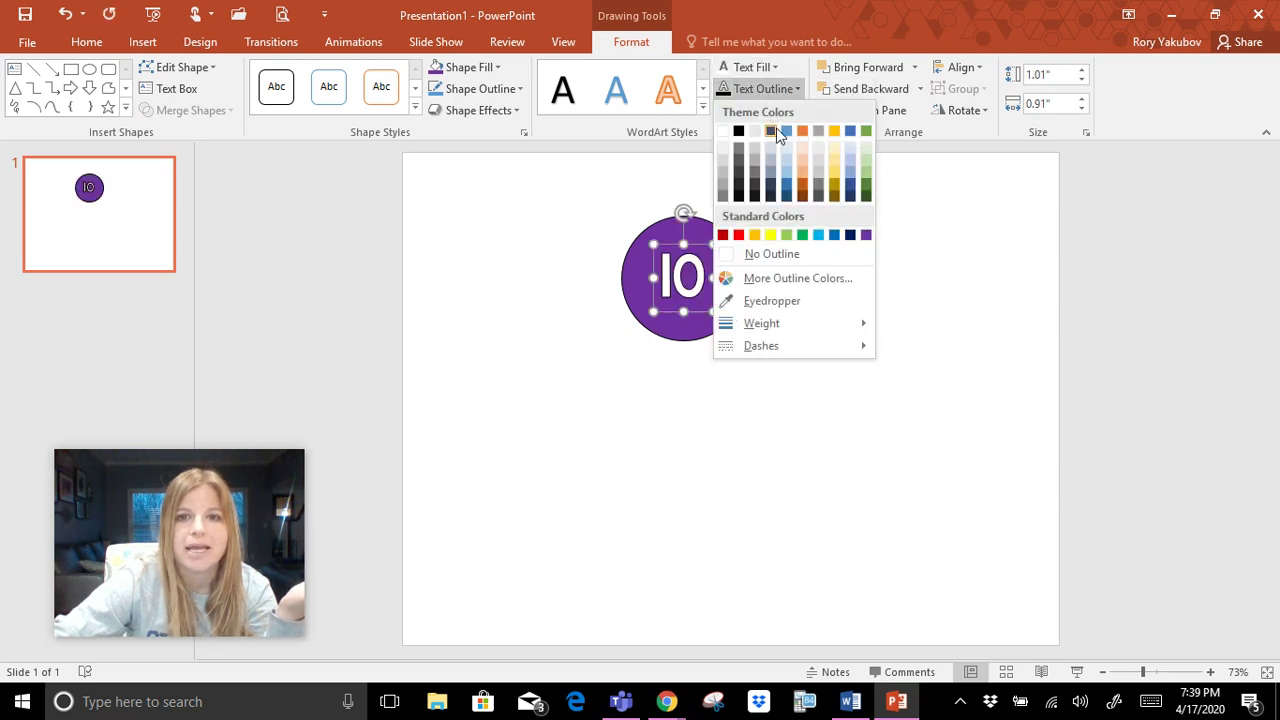
{"action": "mouse_move", "coordinate": [817, 323]}
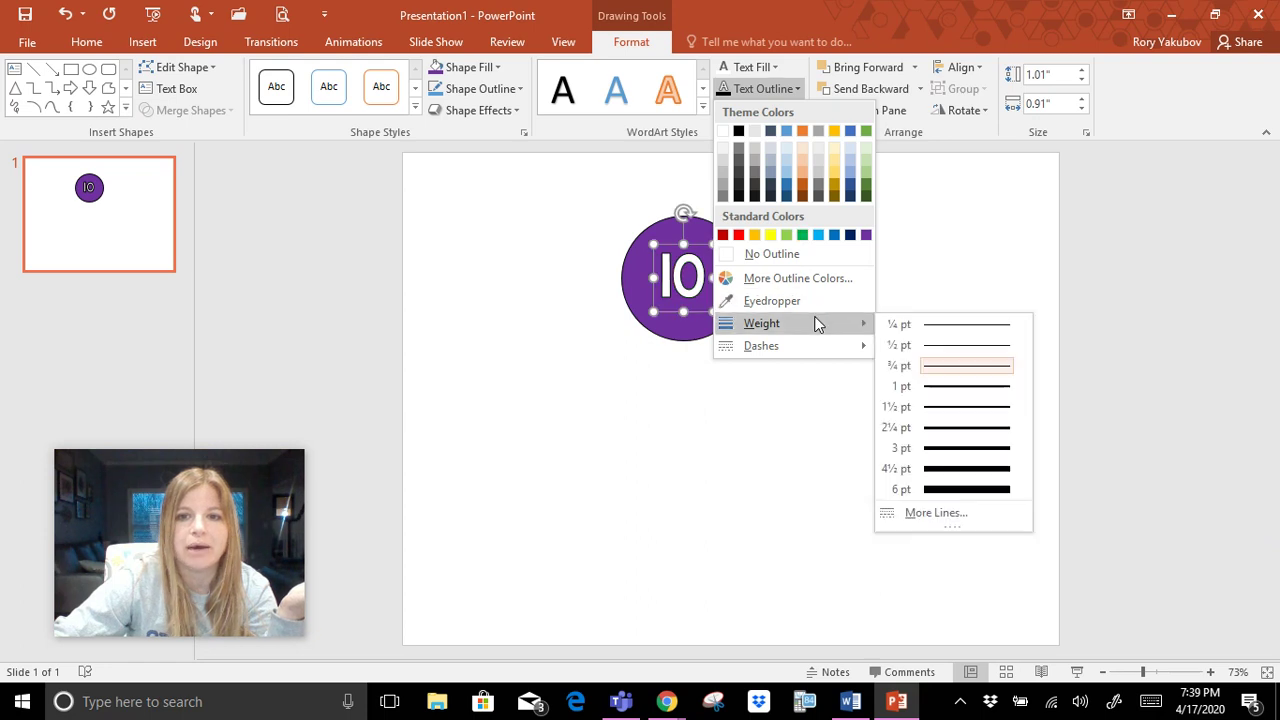
{"action": "left_click", "coordinate": [965, 428]}
{"action": "mouse_move", "coordinate": [697, 245]}
{"action": "left_mouse_down"}
{"action": "mouse_move", "coordinate": [926, 235]}
{"action": "mouse_move", "coordinate": [698, 250]}
{"action": "left_mouse_up"}
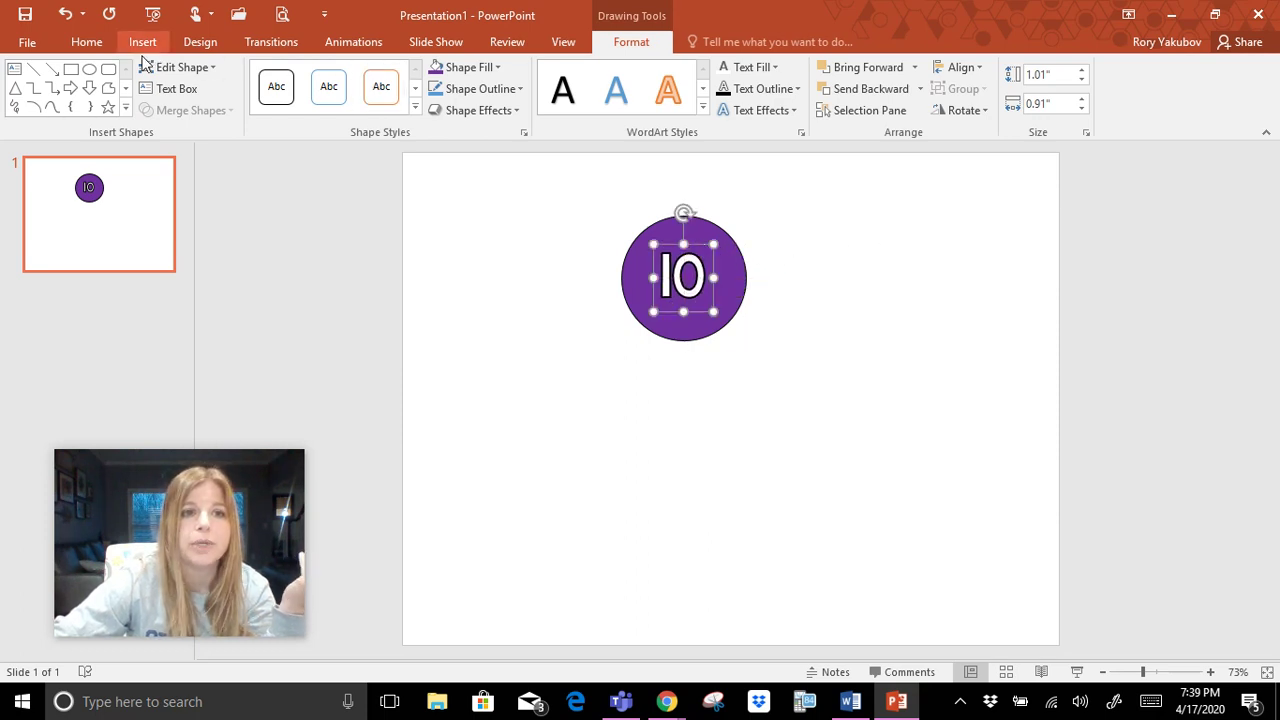
{"action": "left_click", "coordinate": [699, 240]}
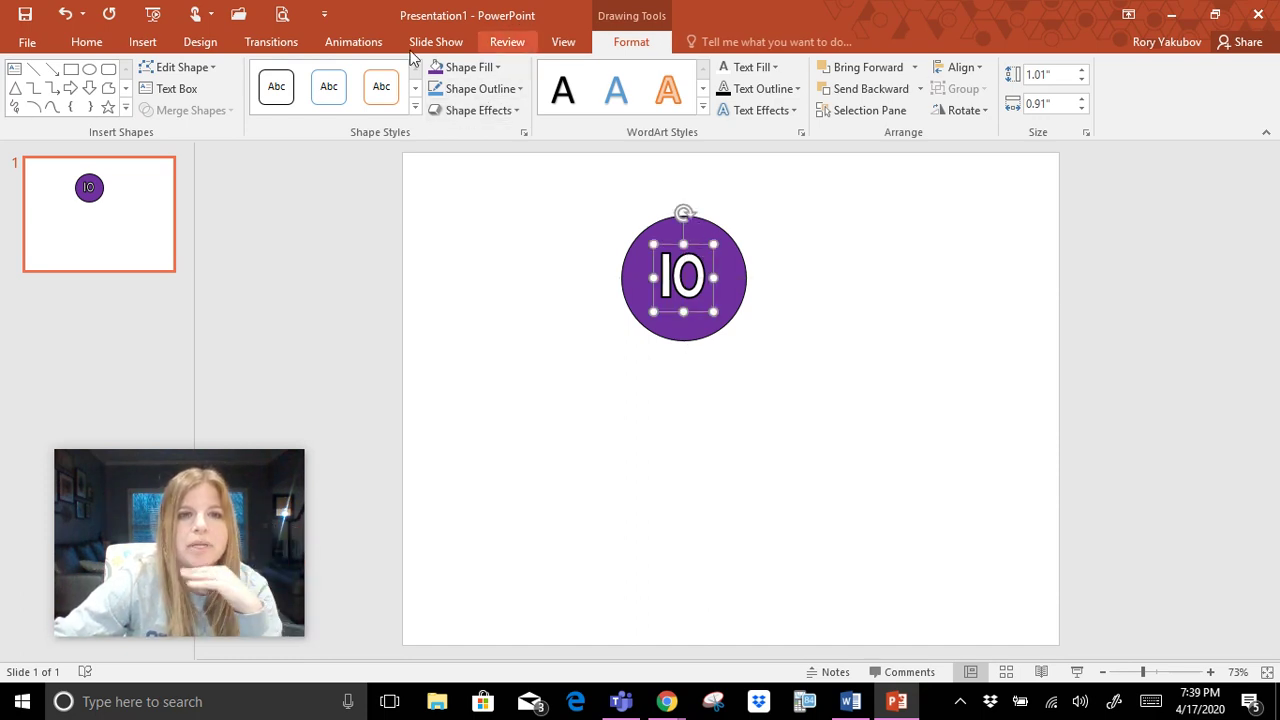
Change the 10's font colour to Light Green from the Home tab, then deselect it
{"action": "left_click", "coordinate": [86, 42]}
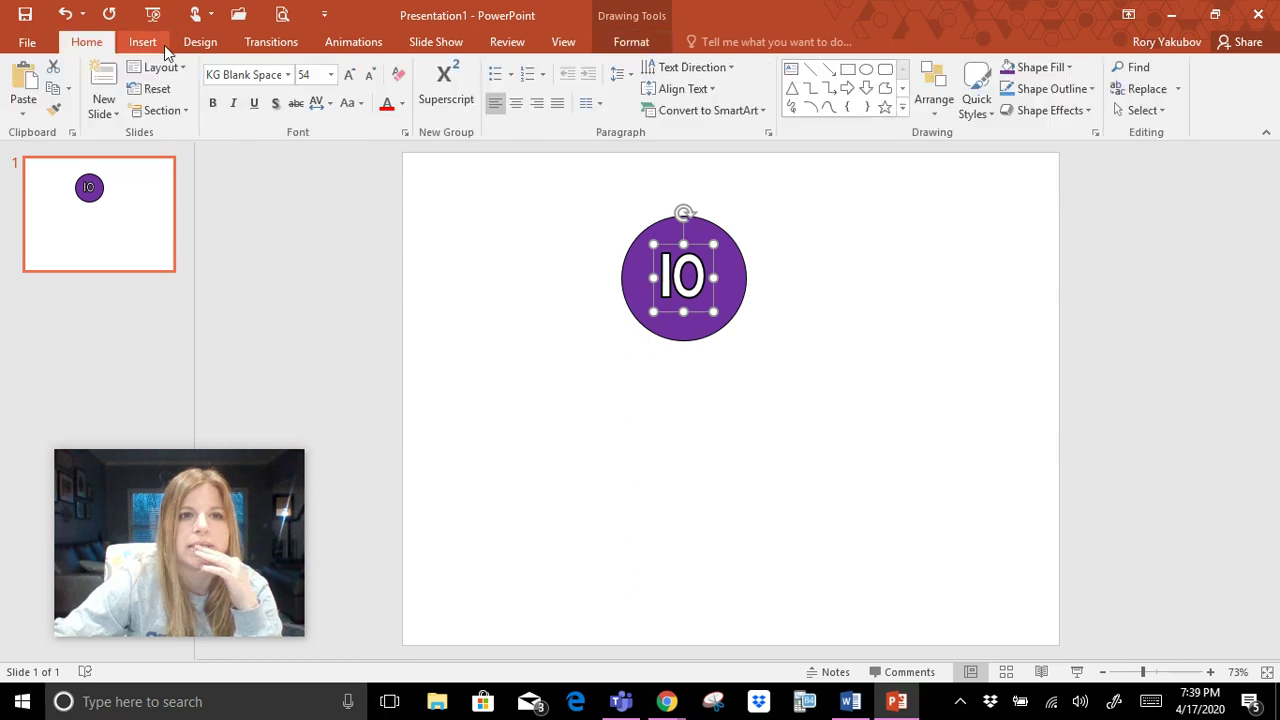
{"action": "left_click", "coordinate": [401, 104]}
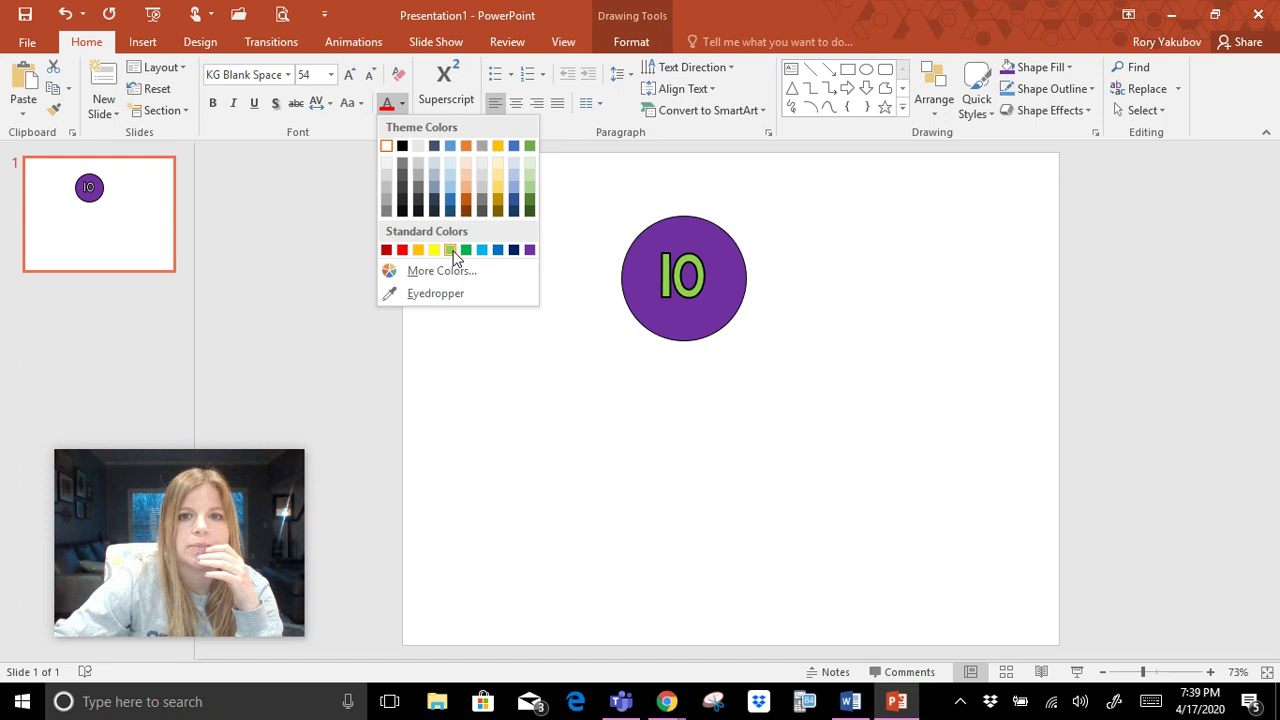
{"action": "left_click", "coordinate": [450, 250]}
{"action": "left_click", "coordinate": [828, 203]}
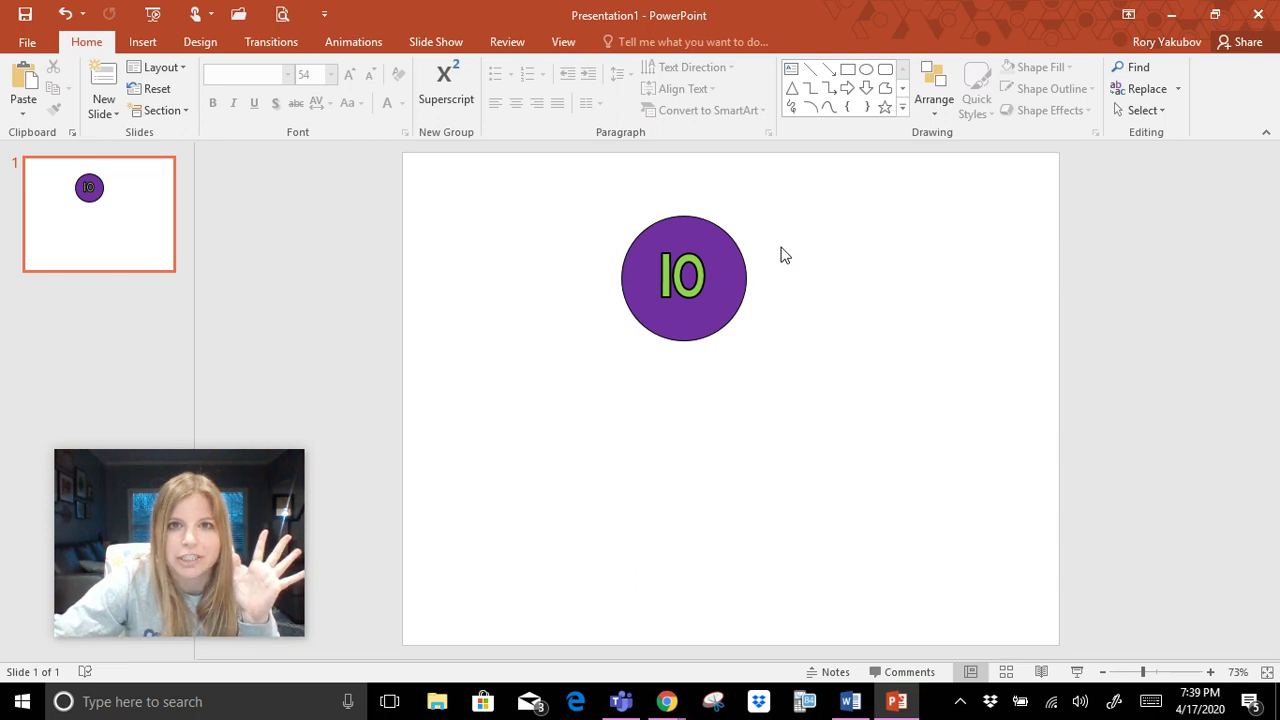
Box-select the circle and the 10 text box together and show the Drawing Tools Format commands
{"action": "left_click", "coordinate": [703, 277]}
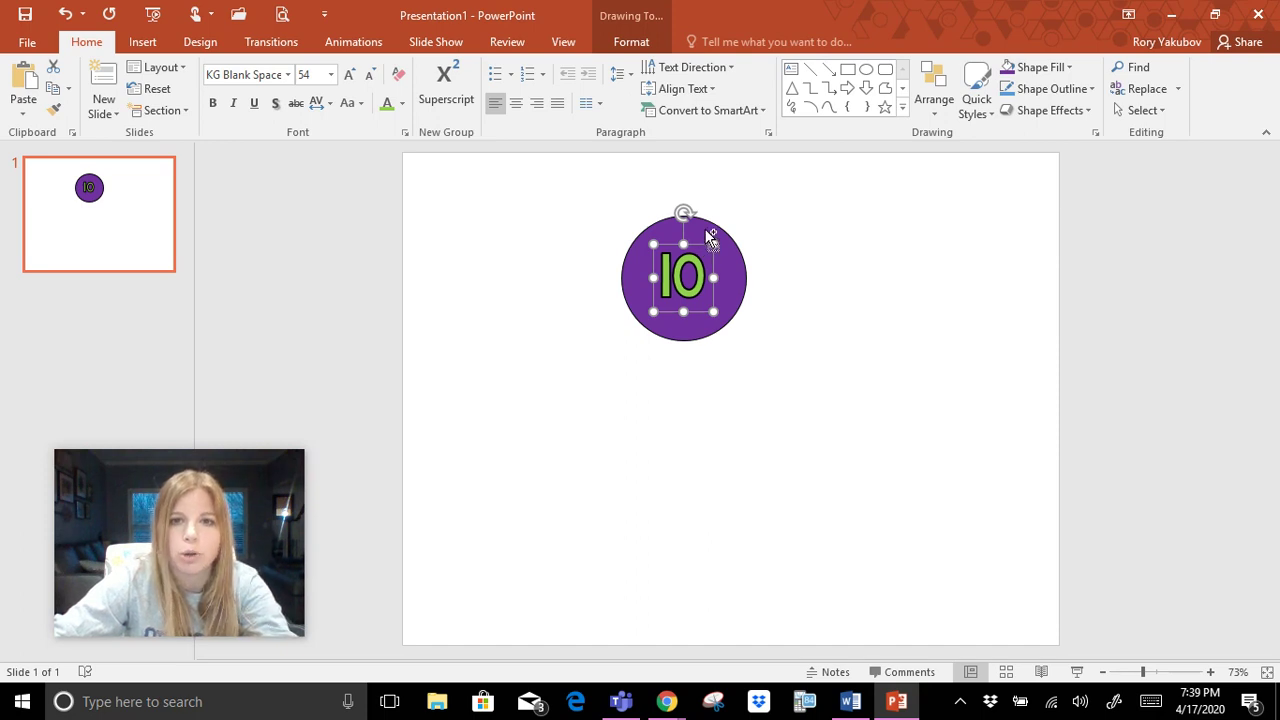
{"action": "left_click", "coordinate": [712, 229], "text": "shift"}
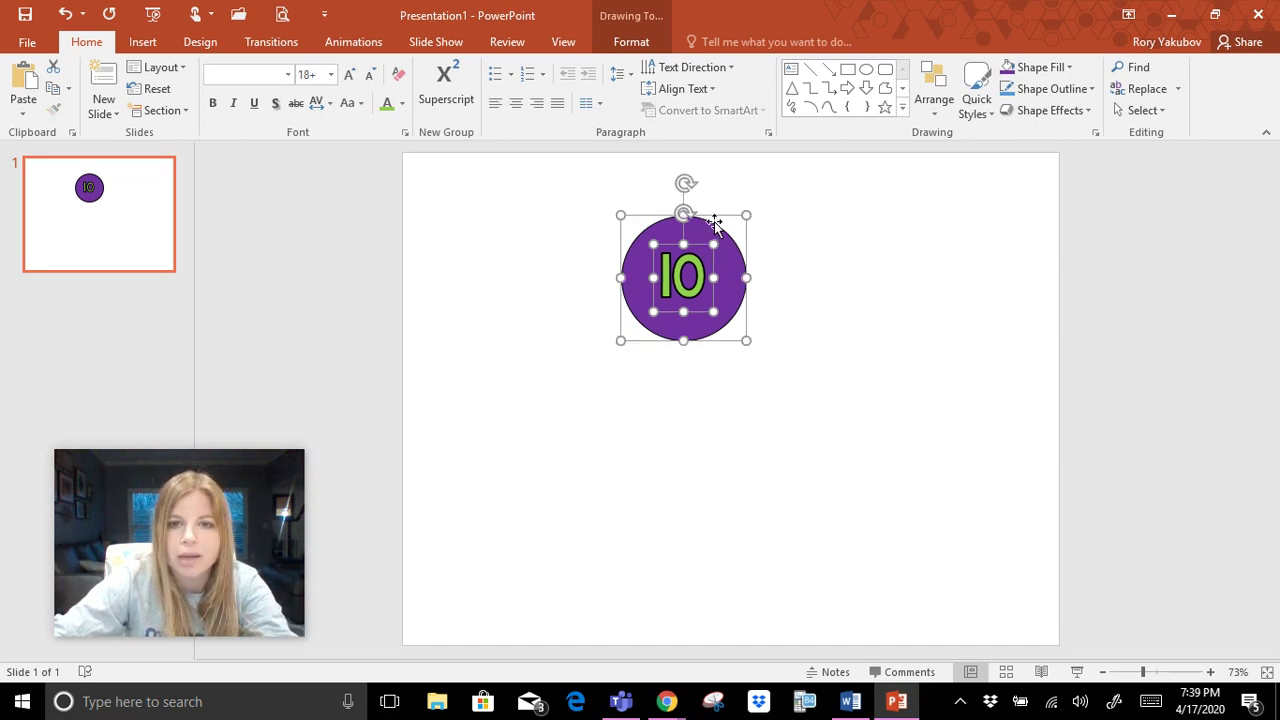
{"action": "left_click", "coordinate": [853, 317]}
{"action": "left_click_drag", "start_coordinate": [562, 172], "coordinate": [848, 431]}
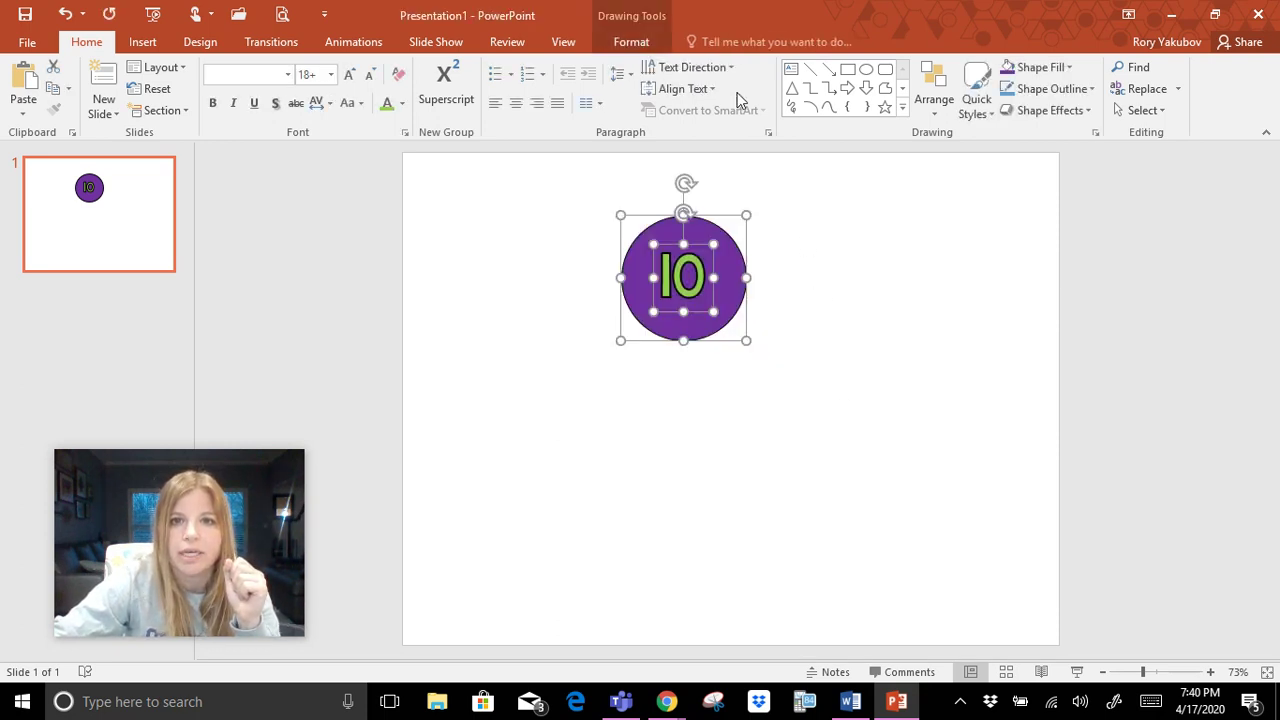
{"action": "left_click", "coordinate": [643, 46]}
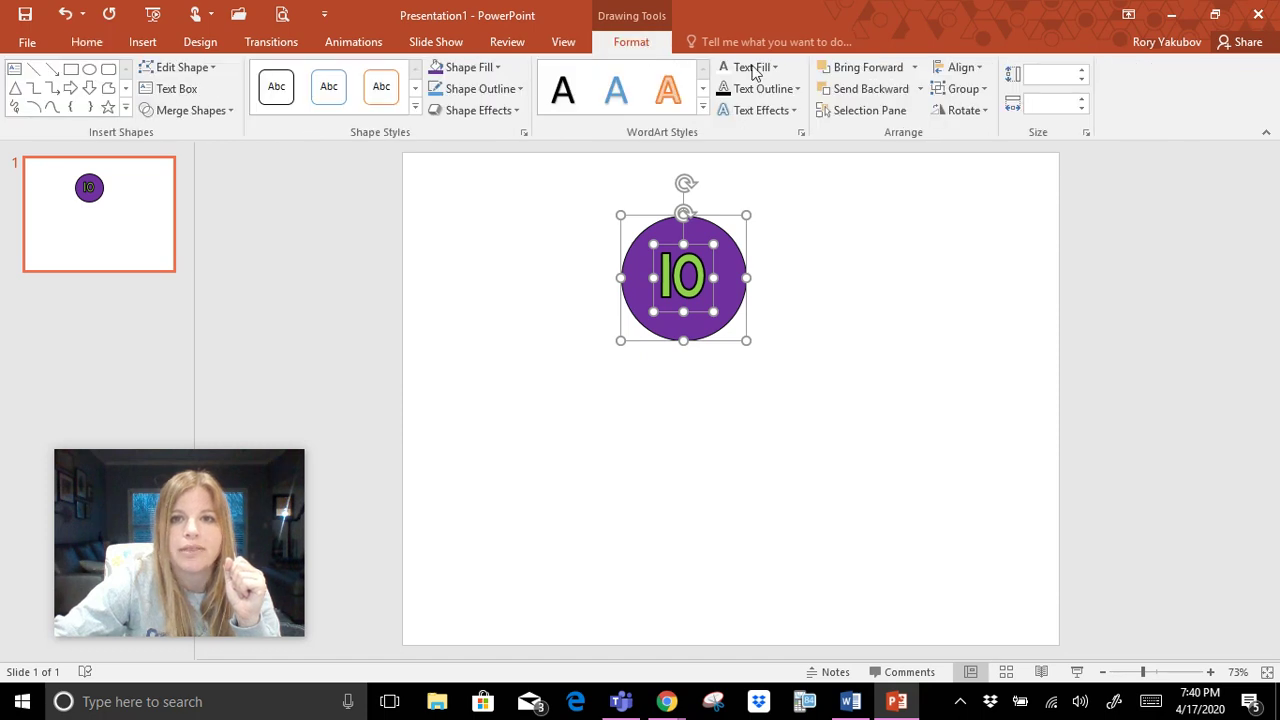
Align the 10 to the circle with Align Center and Align Middle
{"action": "left_click", "coordinate": [962, 68]}
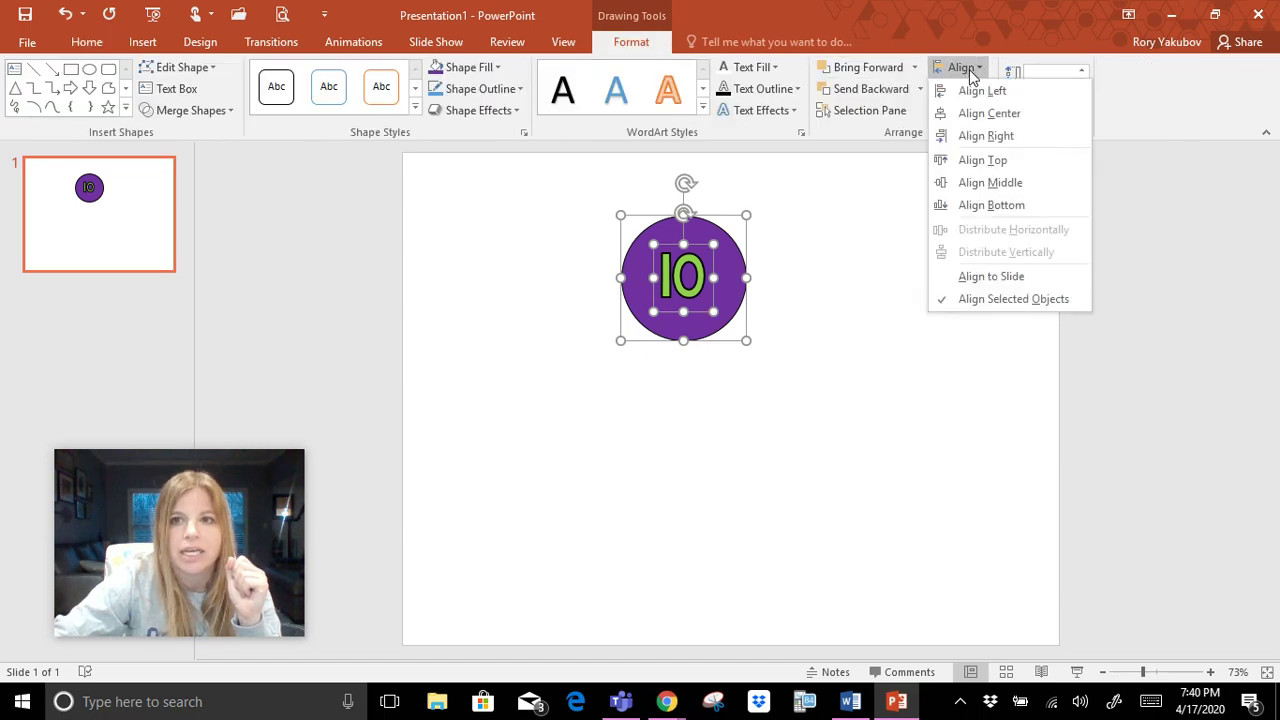
{"action": "left_click", "coordinate": [985, 114]}
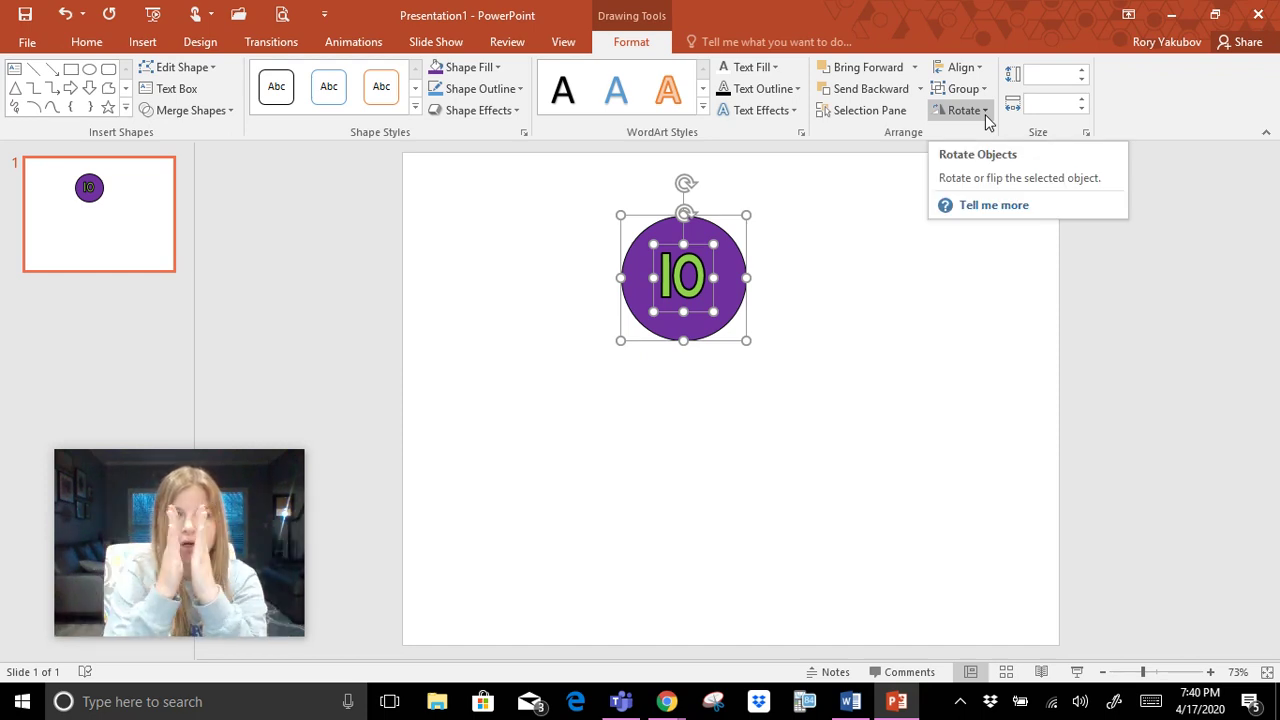
{"action": "left_click", "coordinate": [964, 68]}
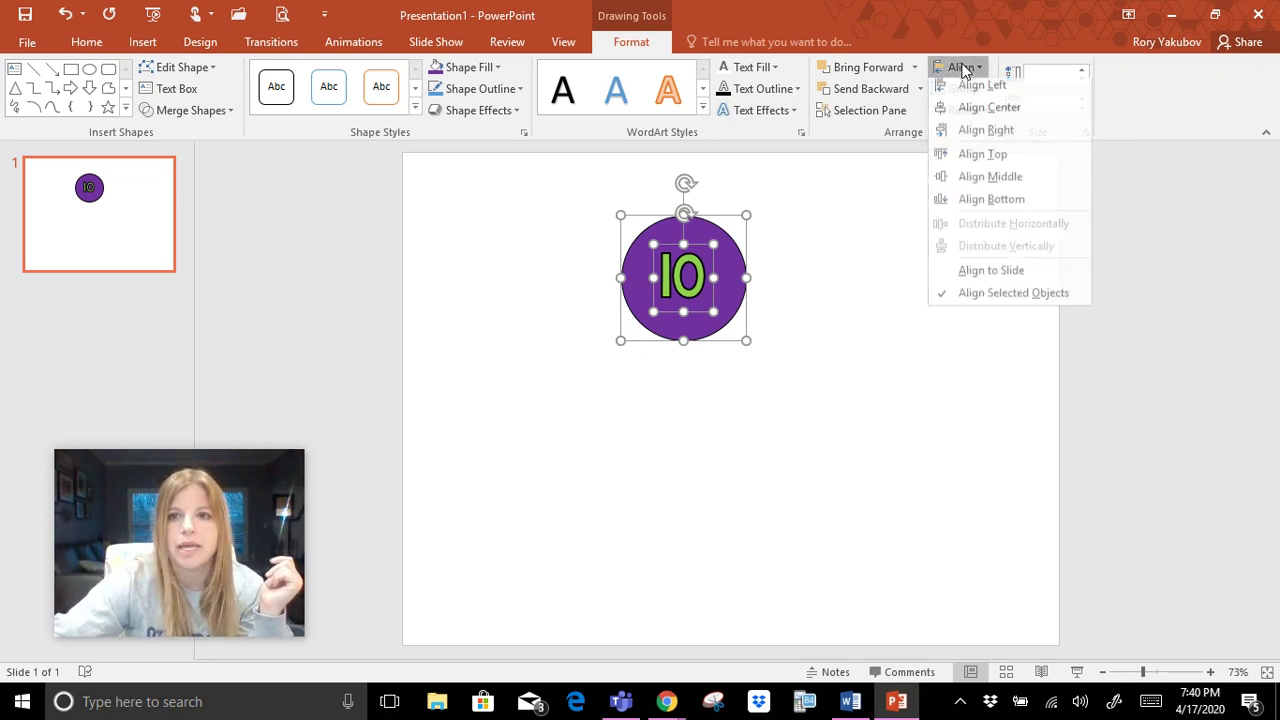
{"action": "left_click", "coordinate": [1013, 183]}
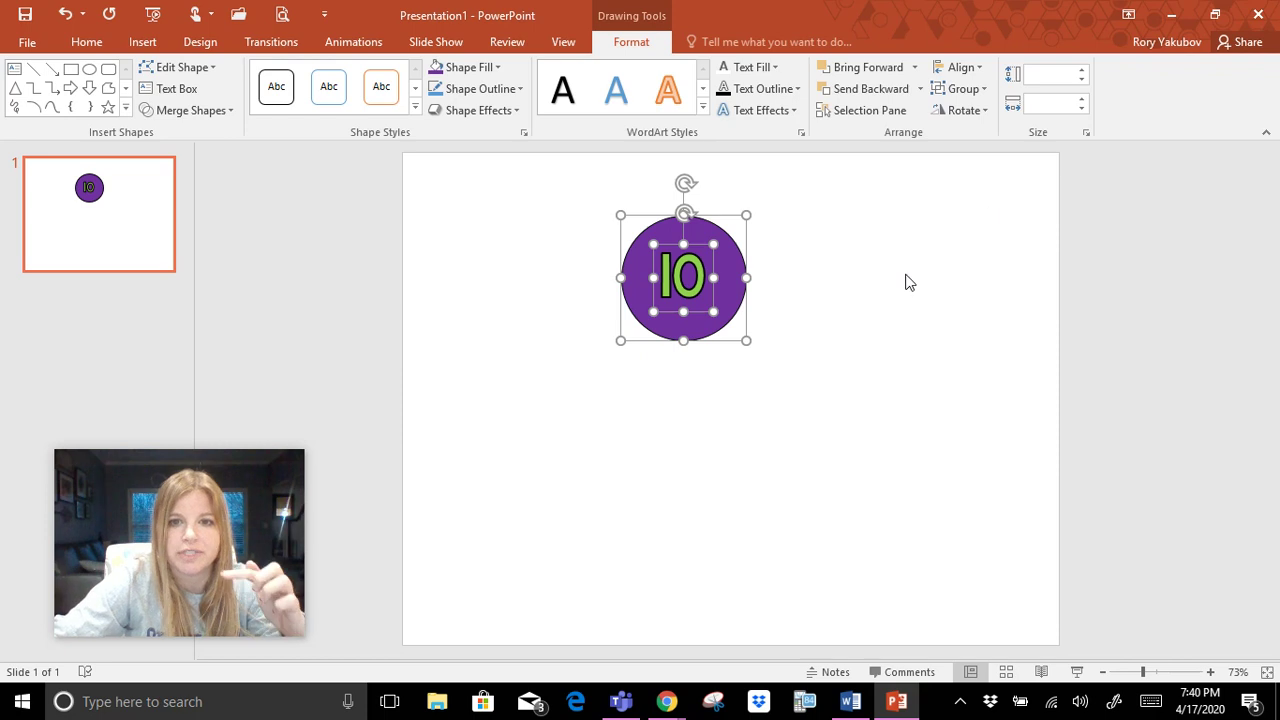
Move the 10 off-centre, reselect both, and reapply Align Center and Align Middle
{"action": "left_click", "coordinate": [829, 320]}
{"action": "left_click", "coordinate": [692, 248]}
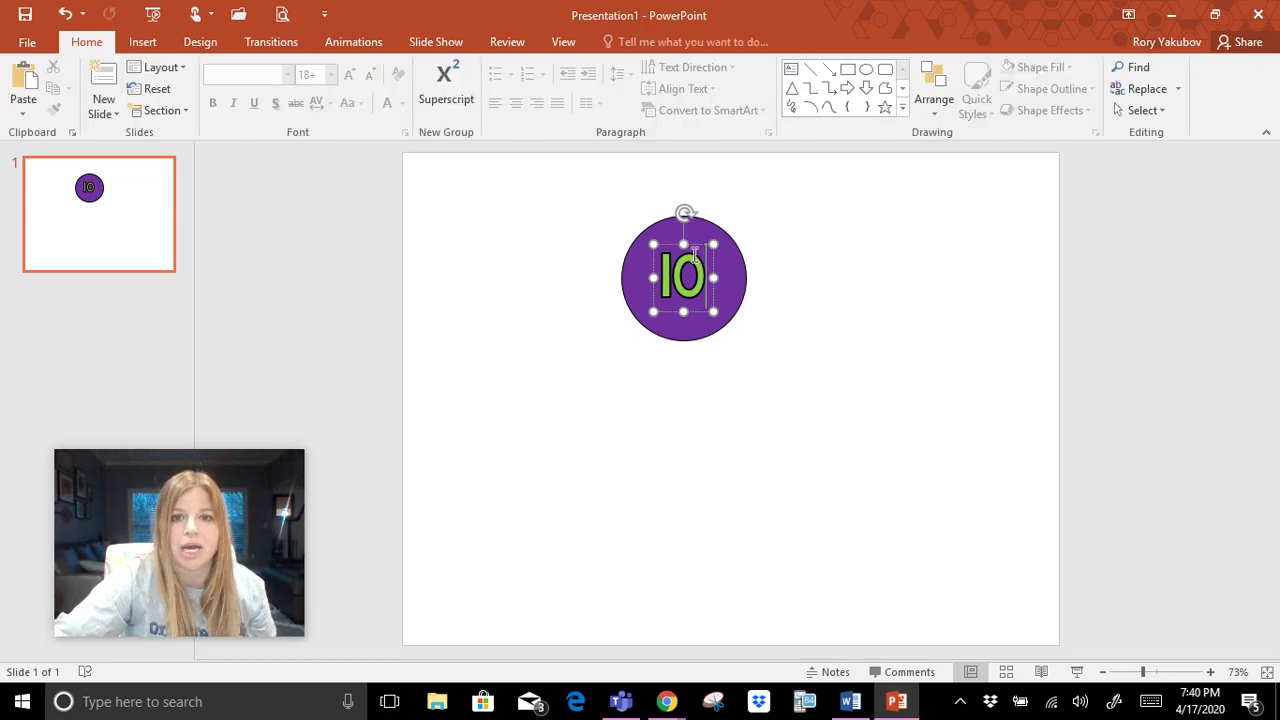
{"action": "left_click_drag", "start_coordinate": [695, 245], "coordinate": [683, 231]}
{"action": "left_click", "coordinate": [862, 303]}
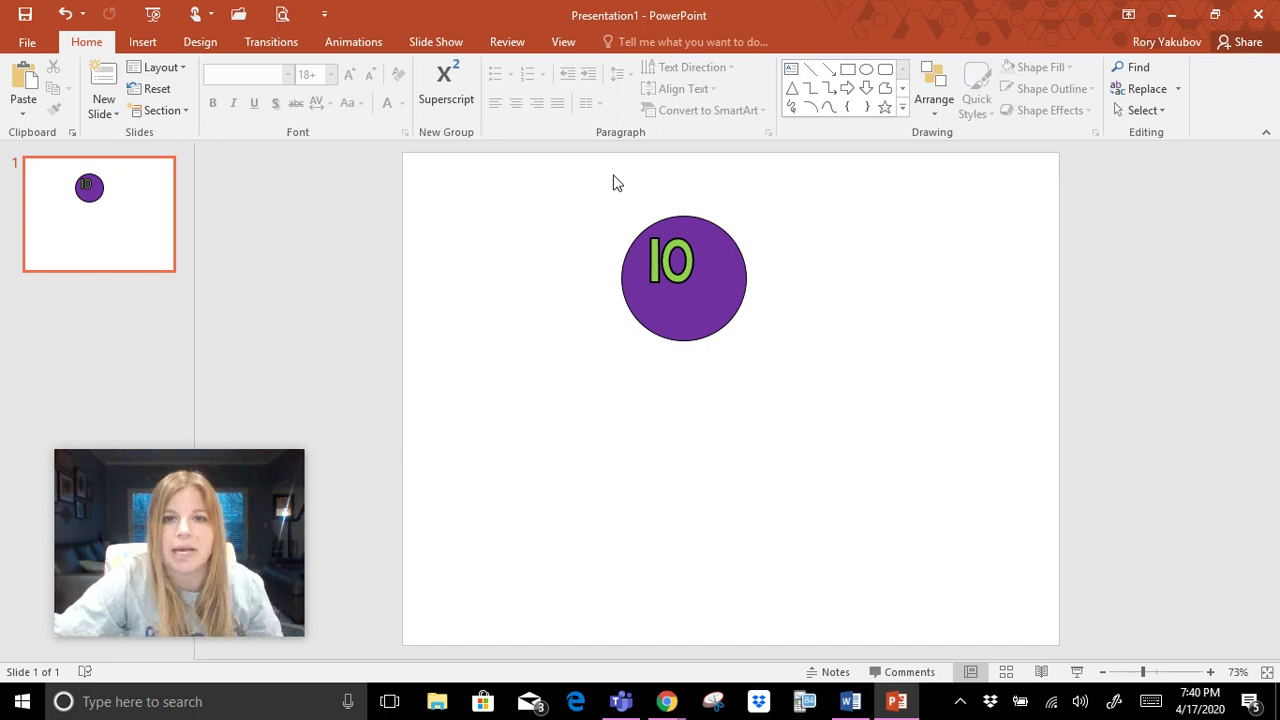
{"action": "left_click_drag", "start_coordinate": [624, 206], "coordinate": [814, 392]}
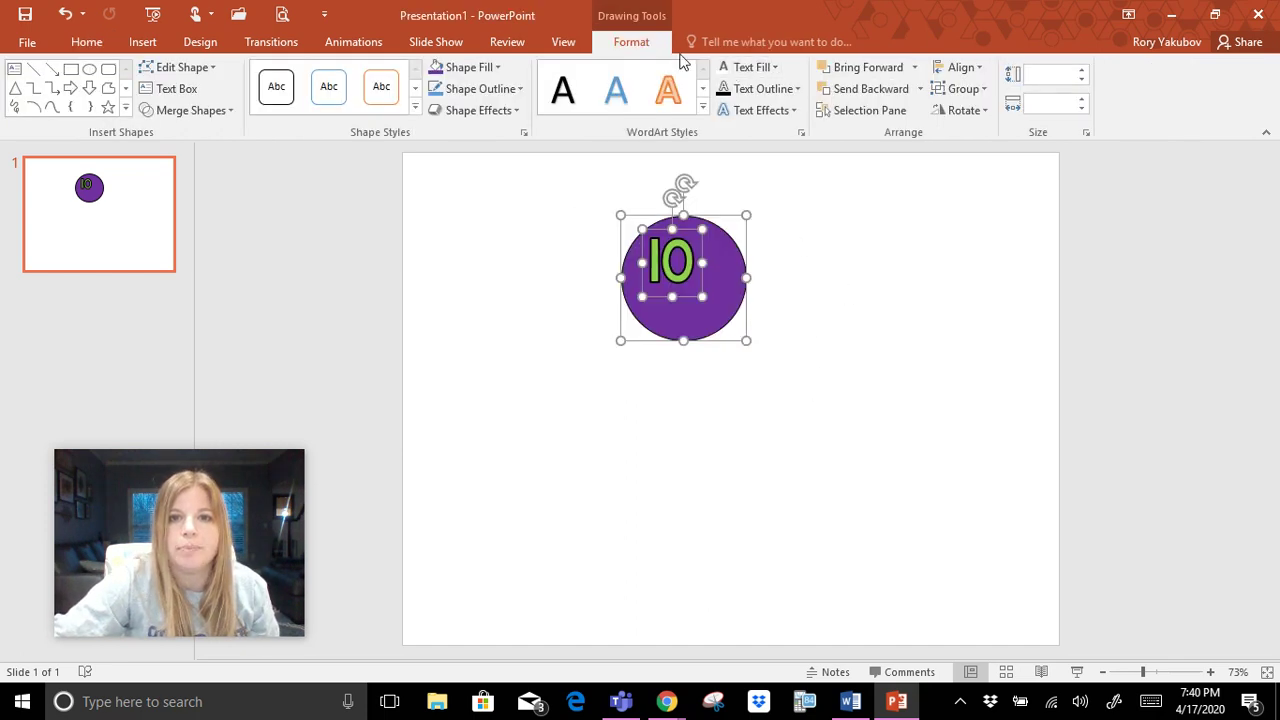
{"action": "left_click", "coordinate": [960, 67]}
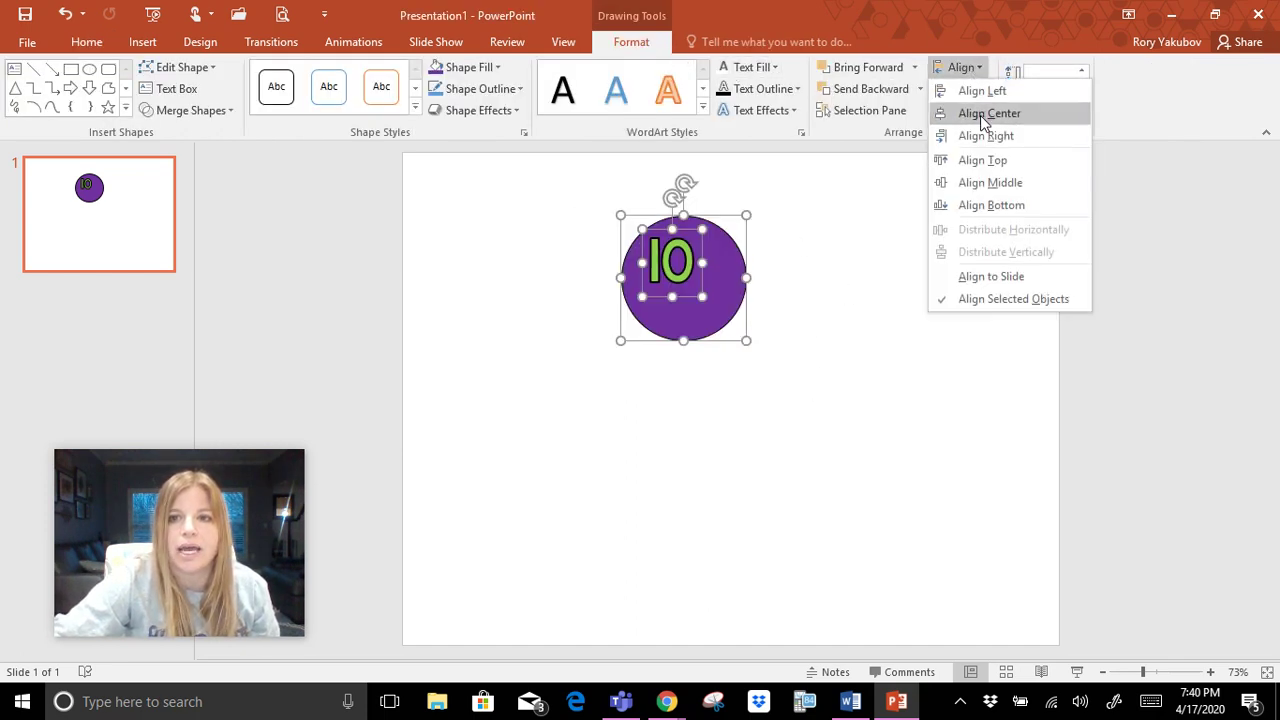
{"action": "left_click", "coordinate": [980, 118]}
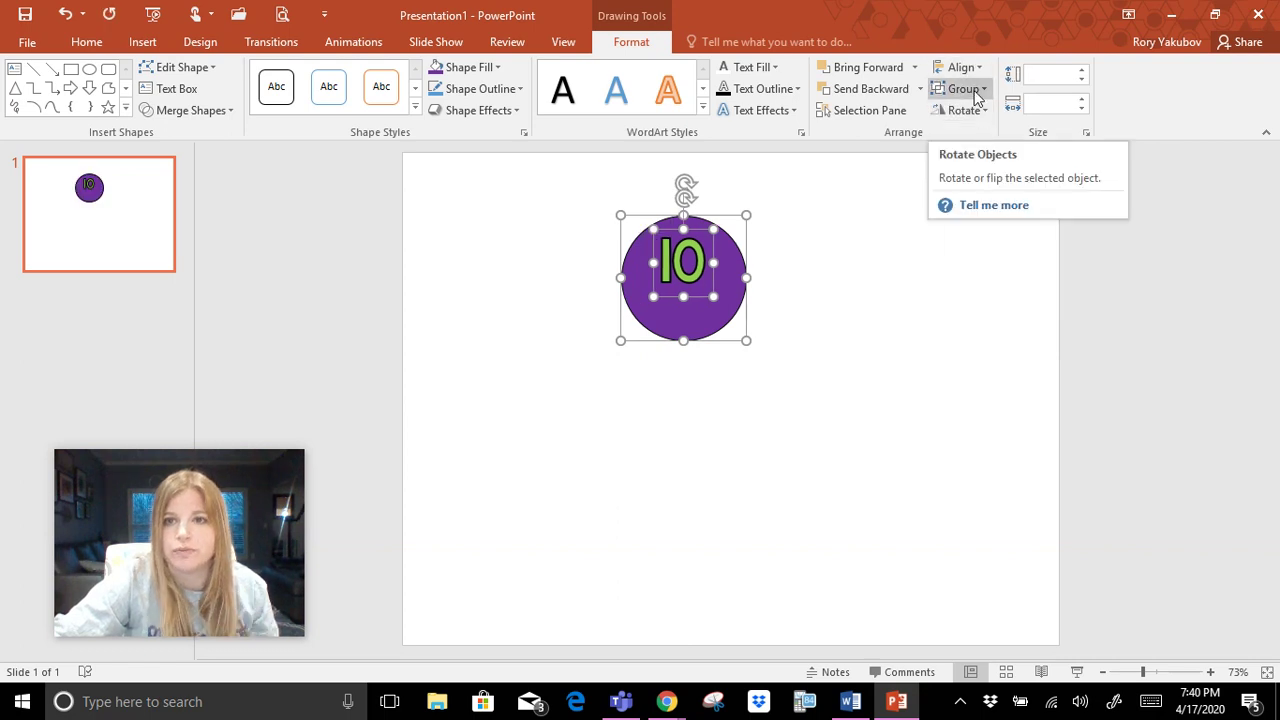
{"action": "left_click", "coordinate": [970, 70]}
{"action": "left_click", "coordinate": [998, 180]}
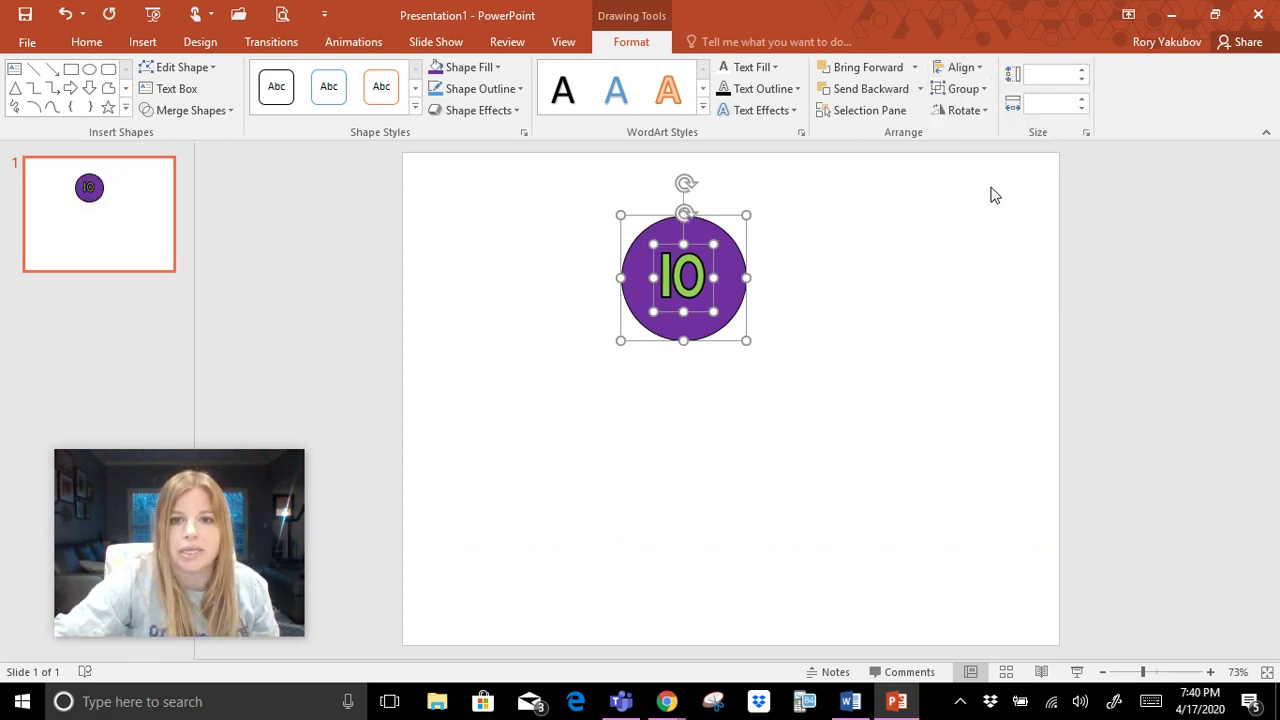
{"action": "left_click", "coordinate": [951, 272]}
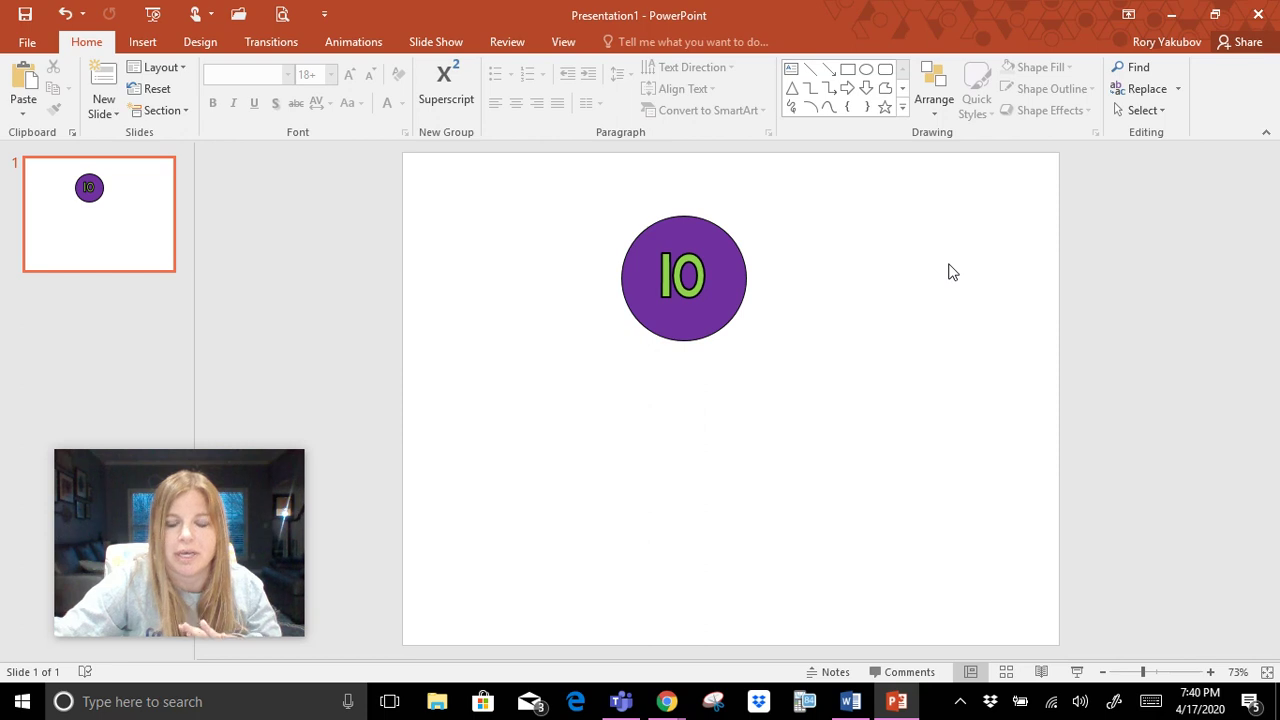
Apply the Wheel animation to the purple circle from the expanded Animations gallery
{"action": "left_click", "coordinate": [686, 228]}
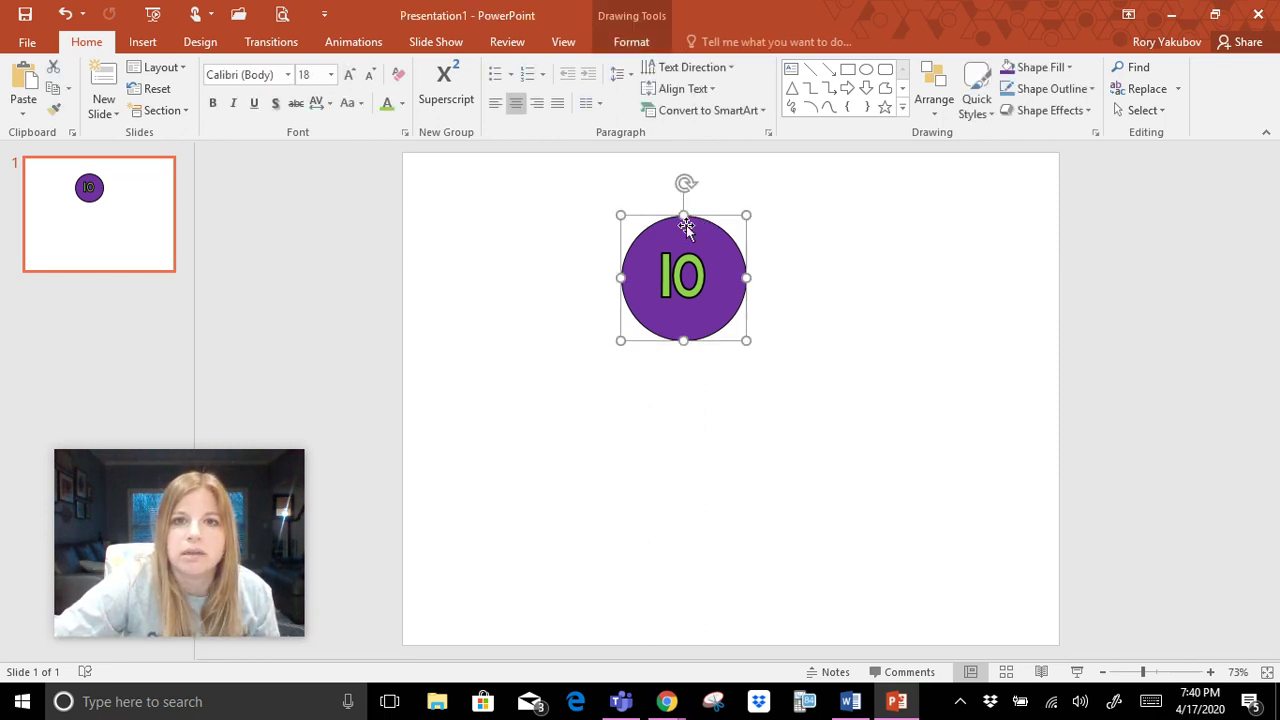
{"action": "left_click", "coordinate": [355, 44]}
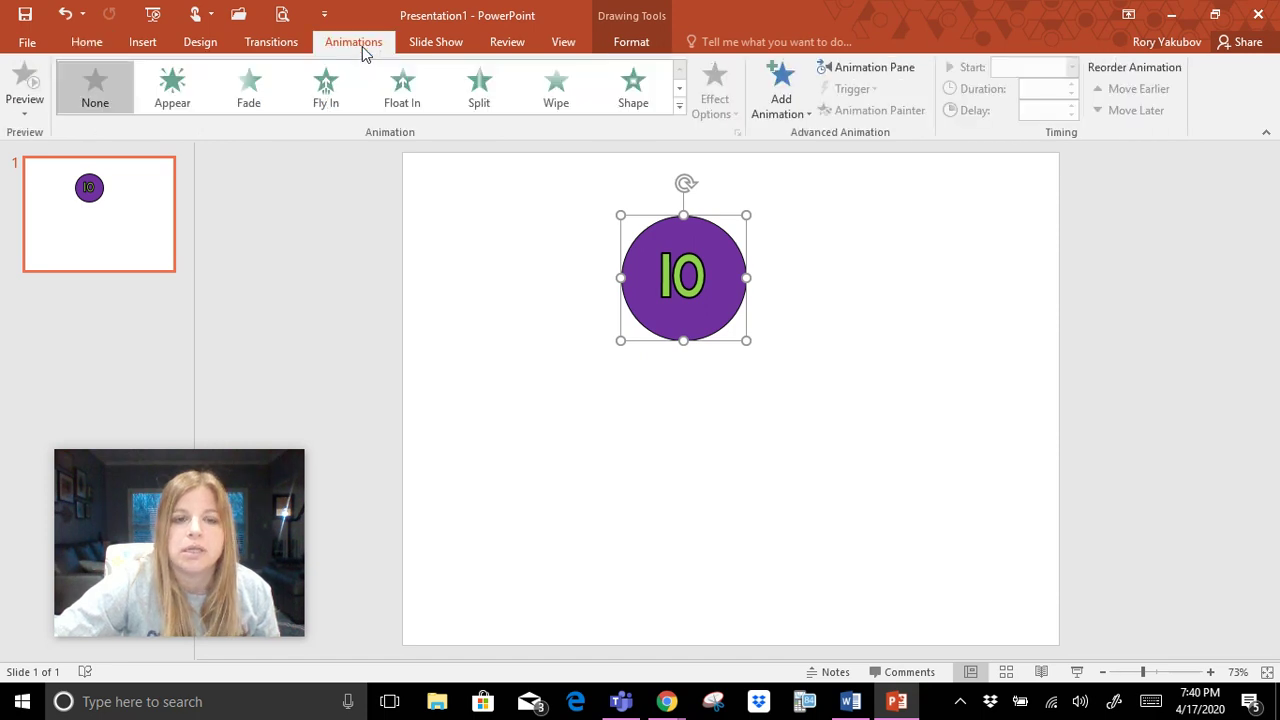
{"action": "left_click", "coordinate": [679, 92]}
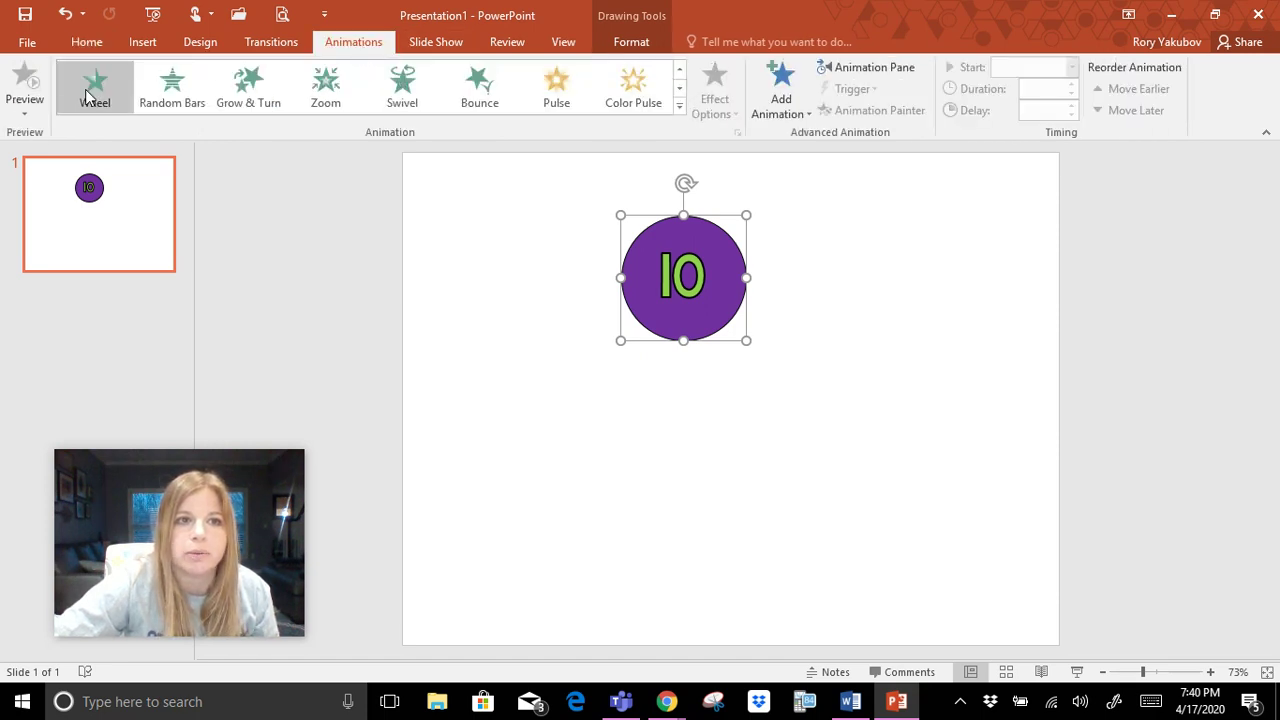
{"action": "scroll", "coordinate": [674, 97], "scroll_direction": "up", "scroll_amount": 1}
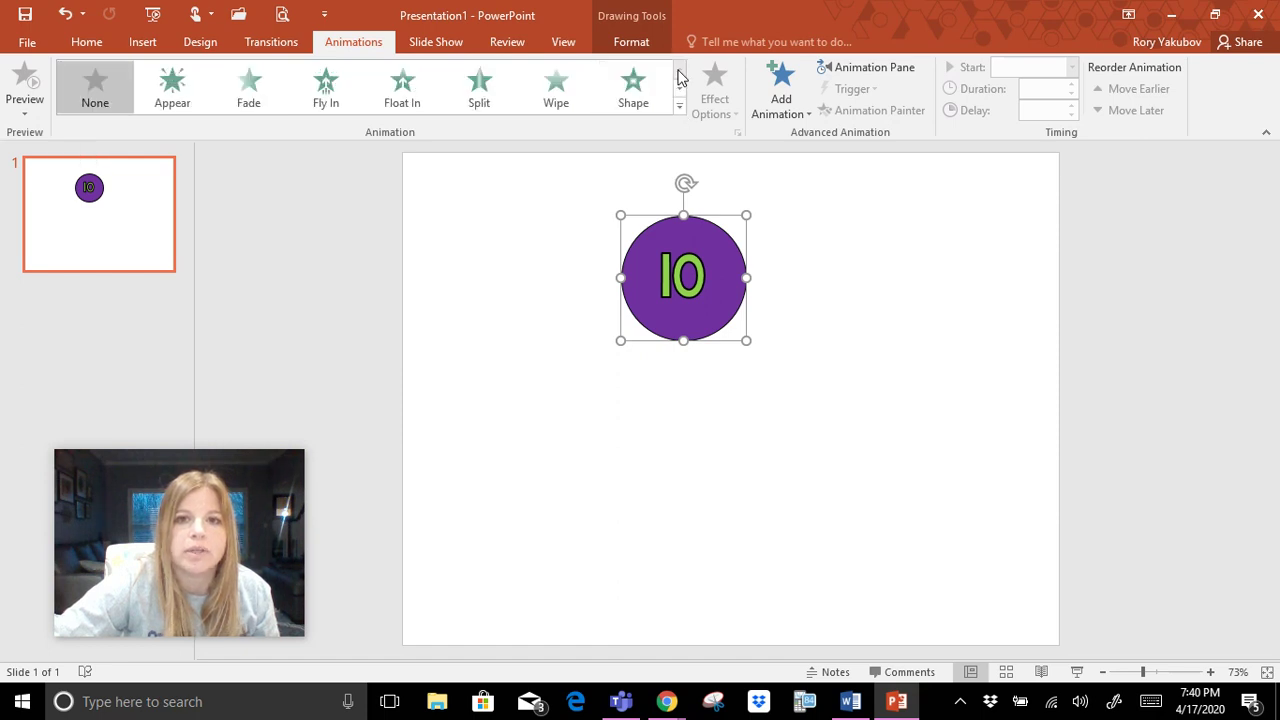
{"action": "scroll", "coordinate": [684, 100], "scroll_direction": "down", "scroll_amount": 1}
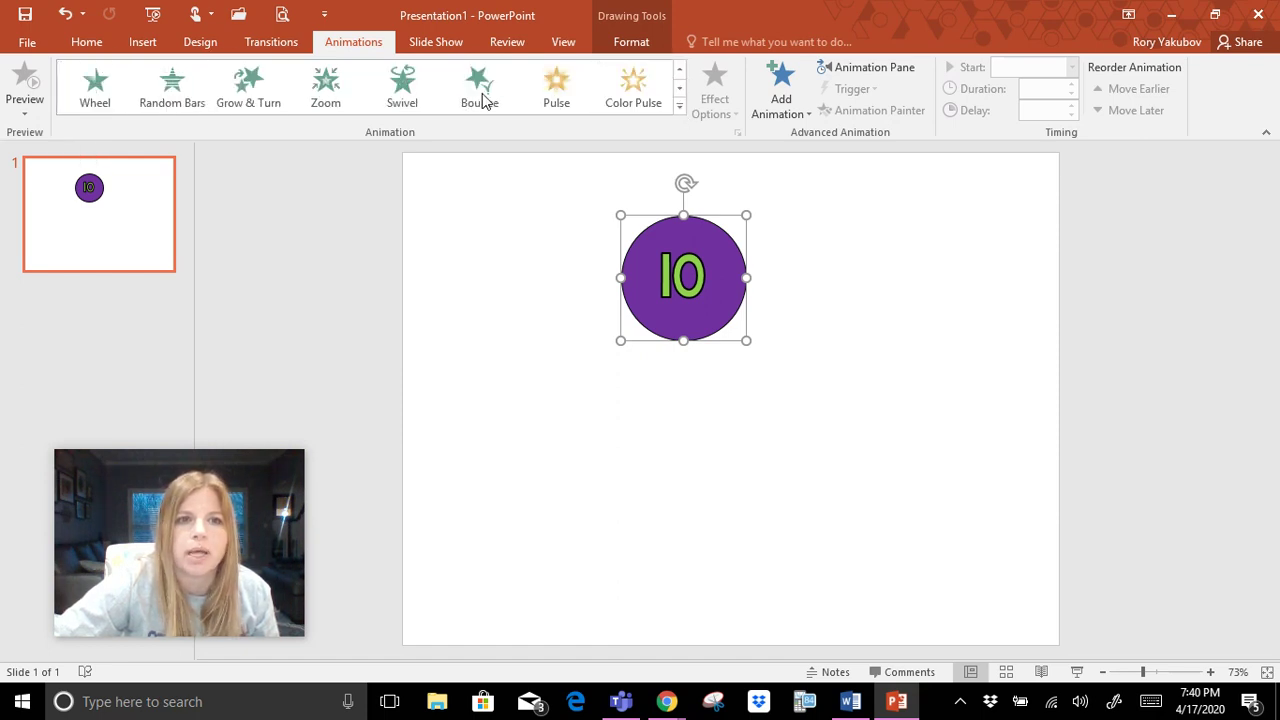
{"action": "left_click", "coordinate": [95, 88]}
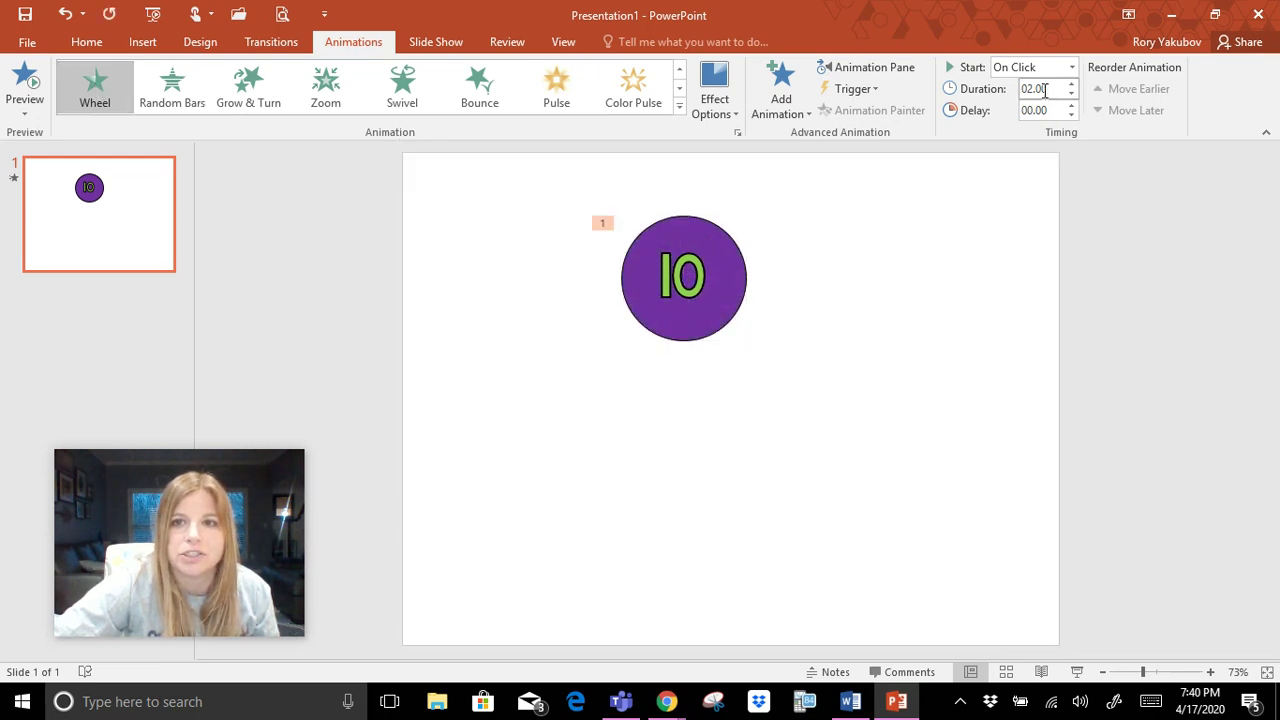
Change the Wheel animation's Duration from the default 2 seconds, typing 1, then deselect
{"action": "left_click", "coordinate": [722, 240]}
{"action": "left_click", "coordinate": [1038, 89]}
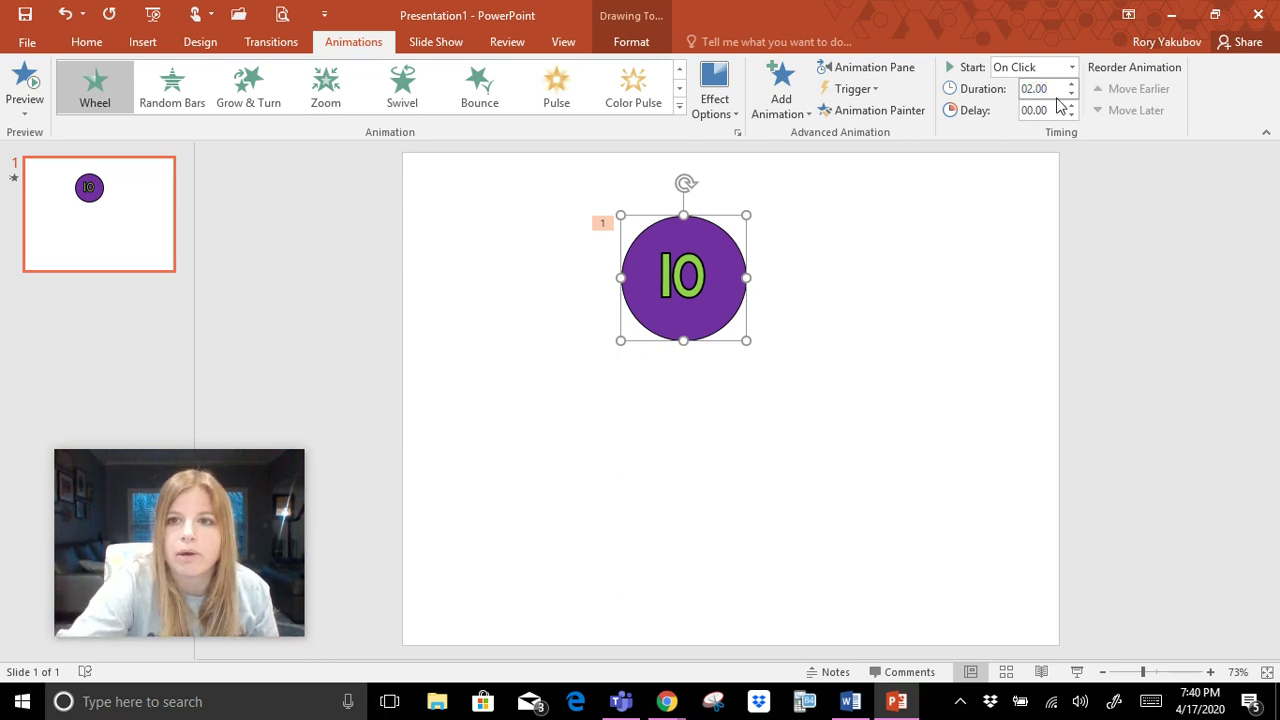
{"action": "double_click", "coordinate": [1040, 88]}
{"action": "type", "text": "1"}
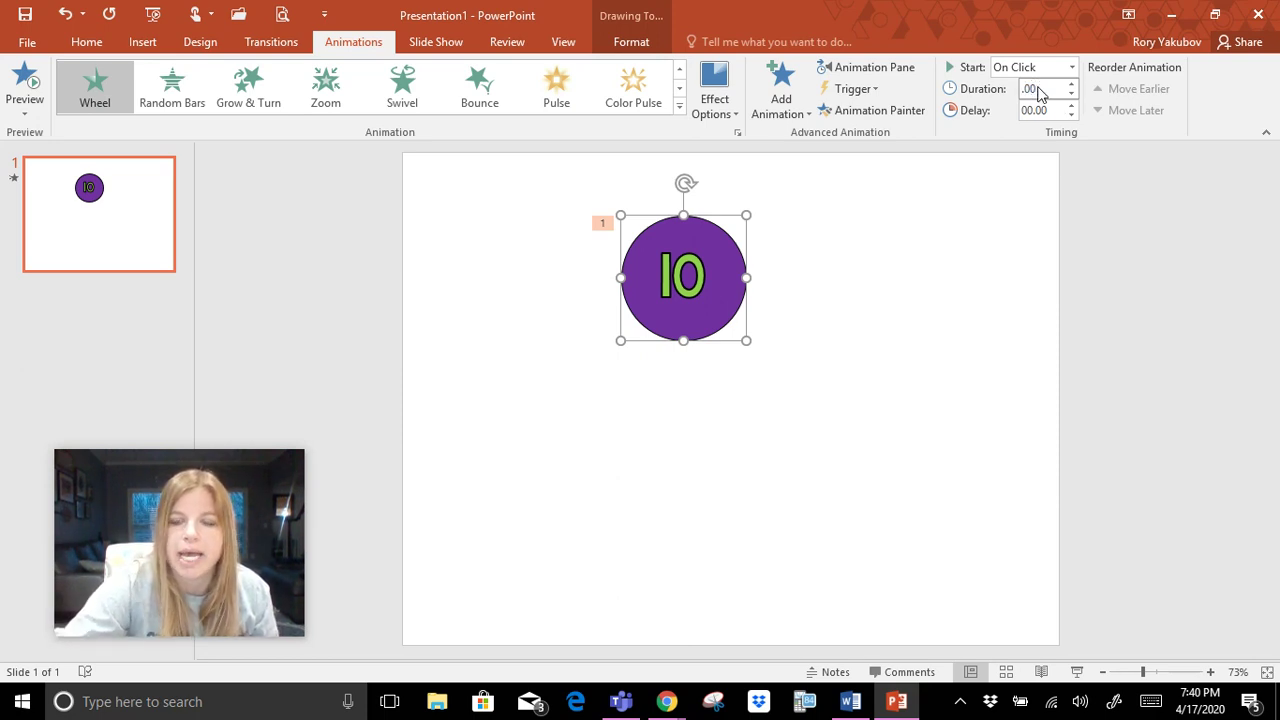
{"action": "left_click", "coordinate": [937, 277]}
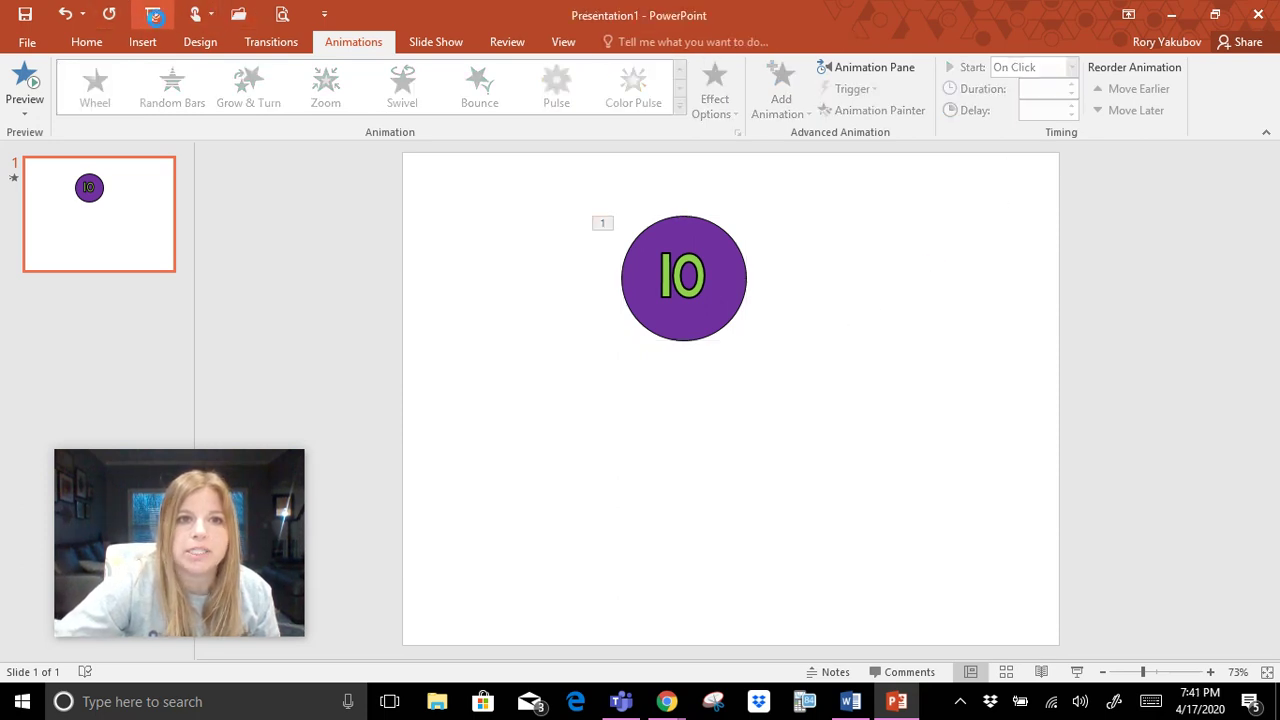
{"action": "left_click", "coordinate": [150, 18]}
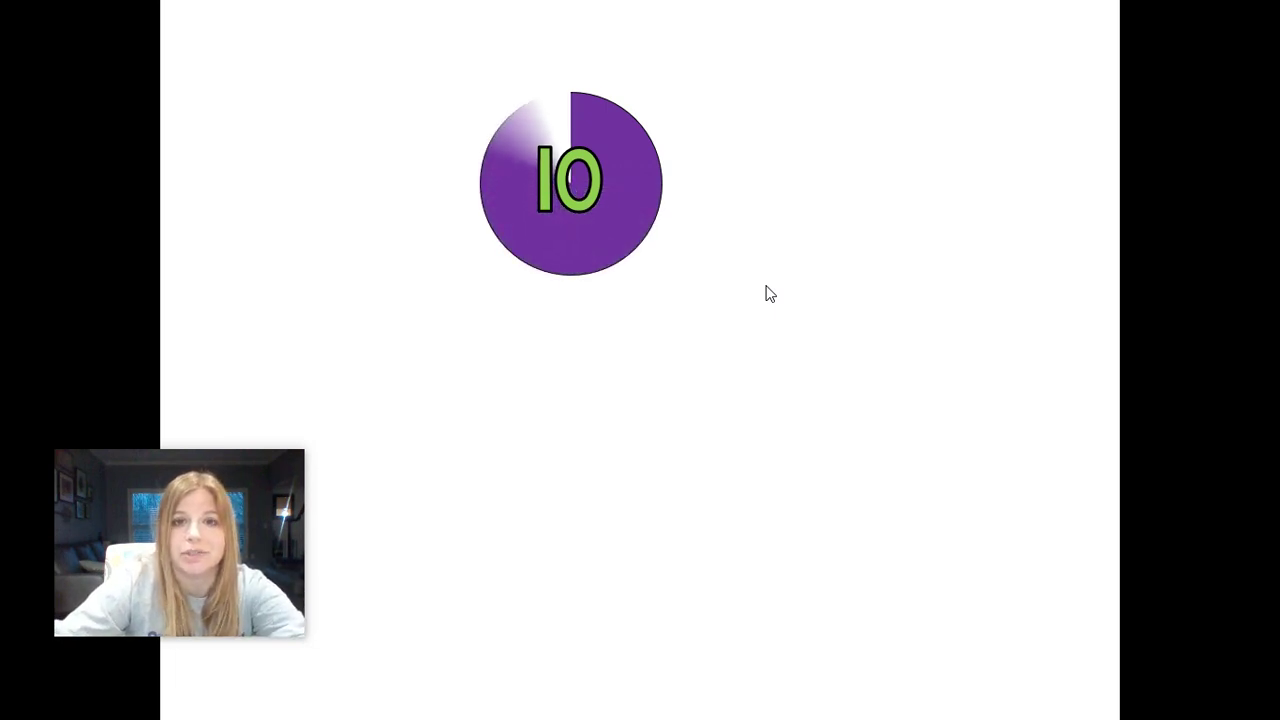
{"action": "key", "text": "Escape"}
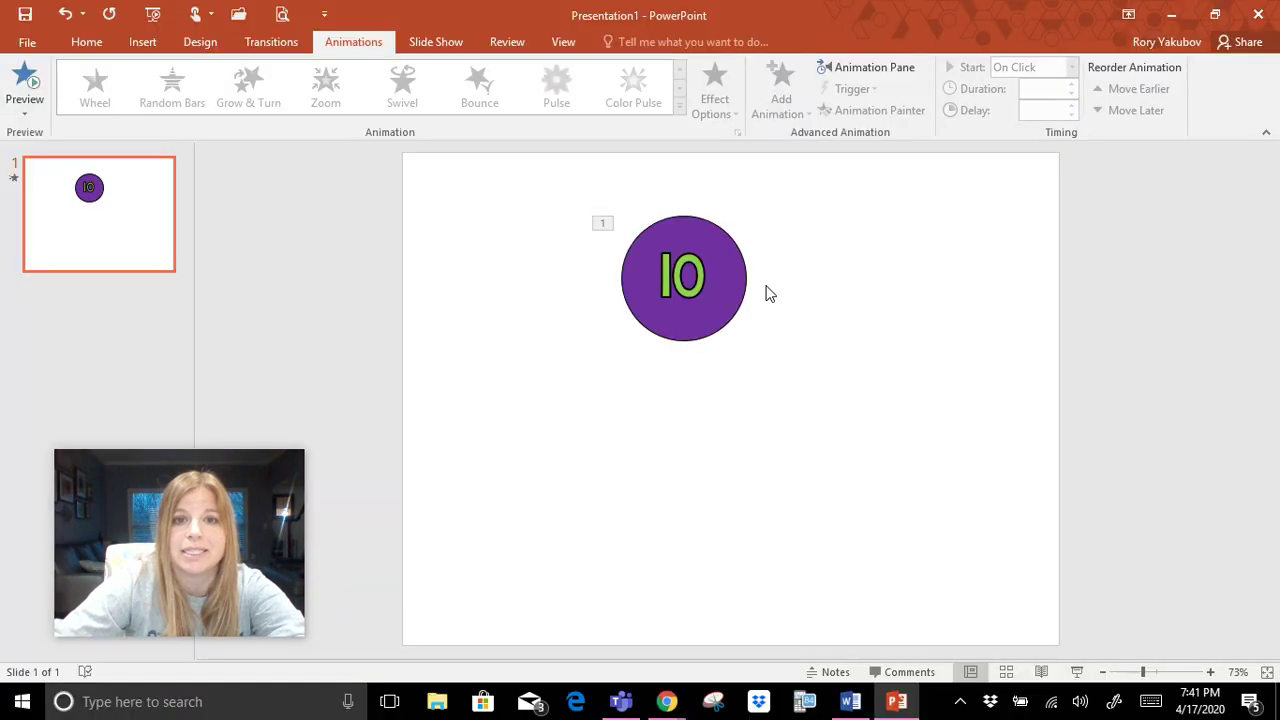
{"action": "left_click", "coordinate": [715, 235]}
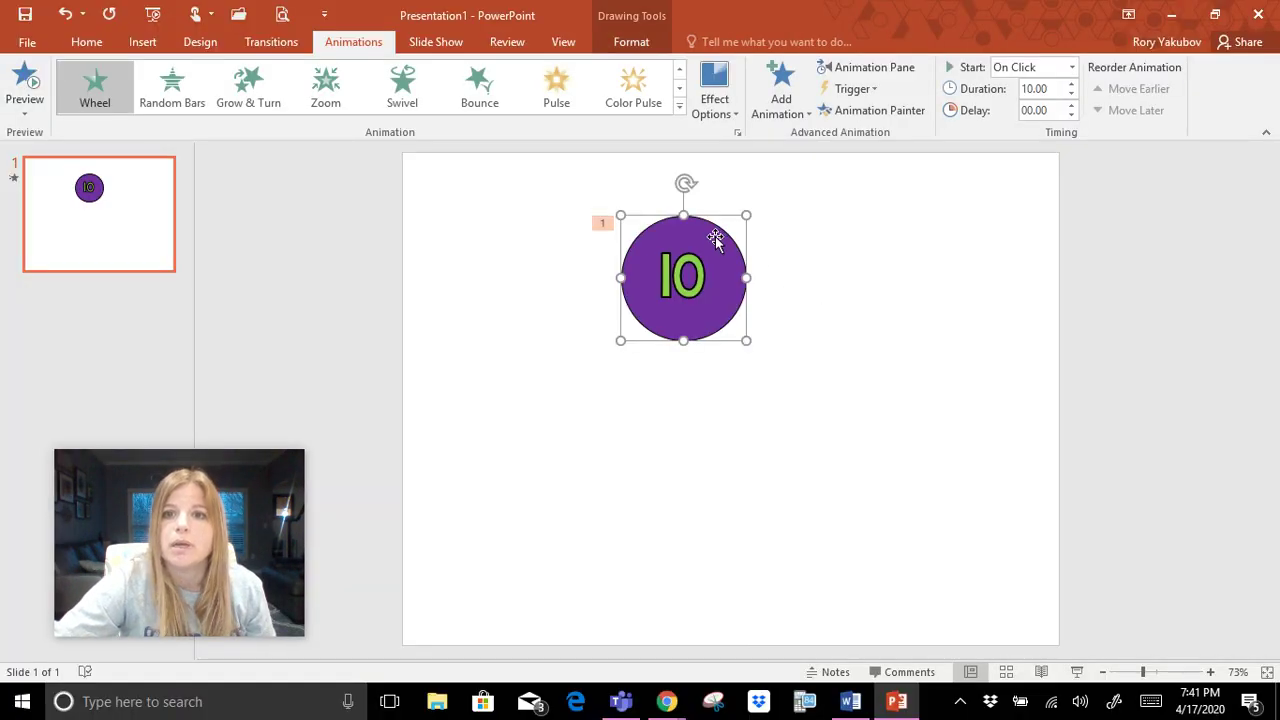